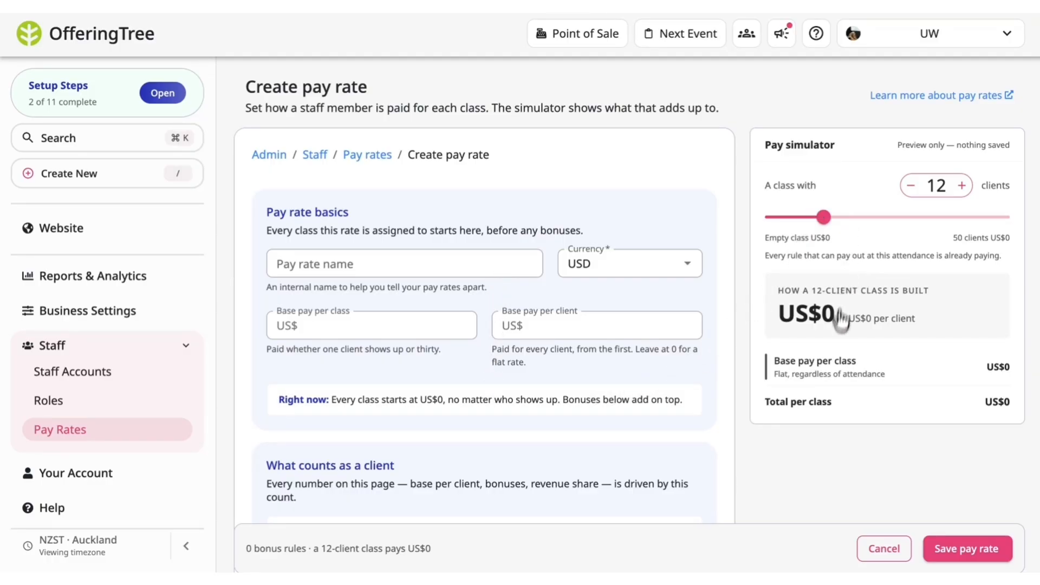
# Name the new pay rate Teacher and keep the currency as USD.
pyautogui.scroll(-1, 829, 363)
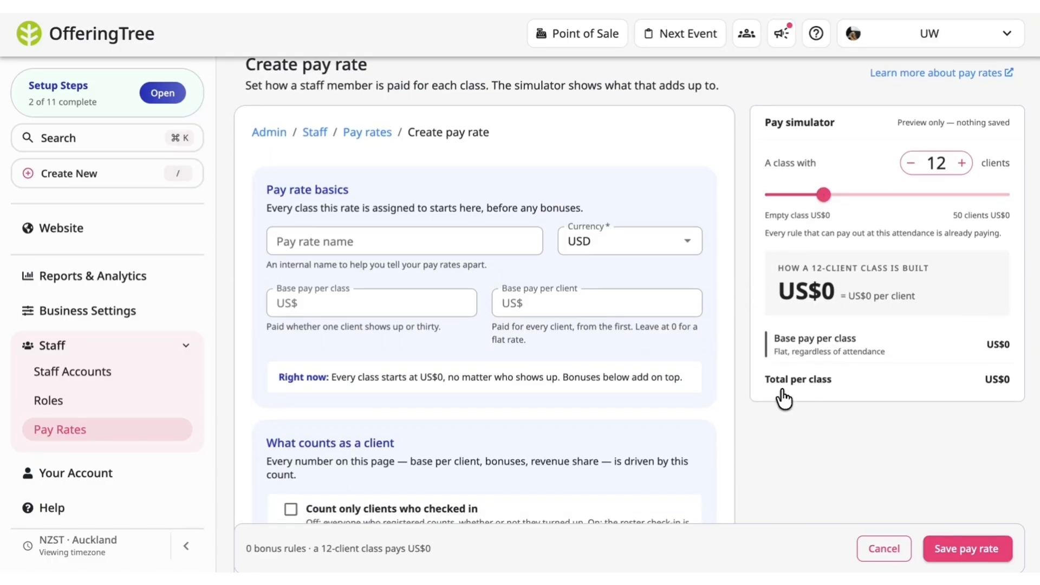
pyautogui.scroll(1, 761, 344)
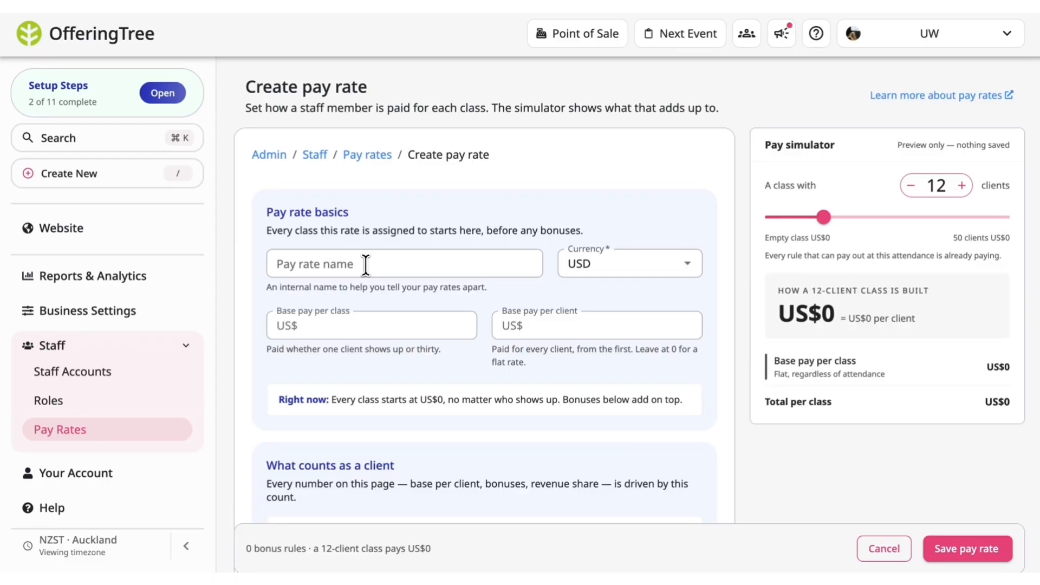
pyautogui.click(366, 265)
pyautogui.write('Teacher')
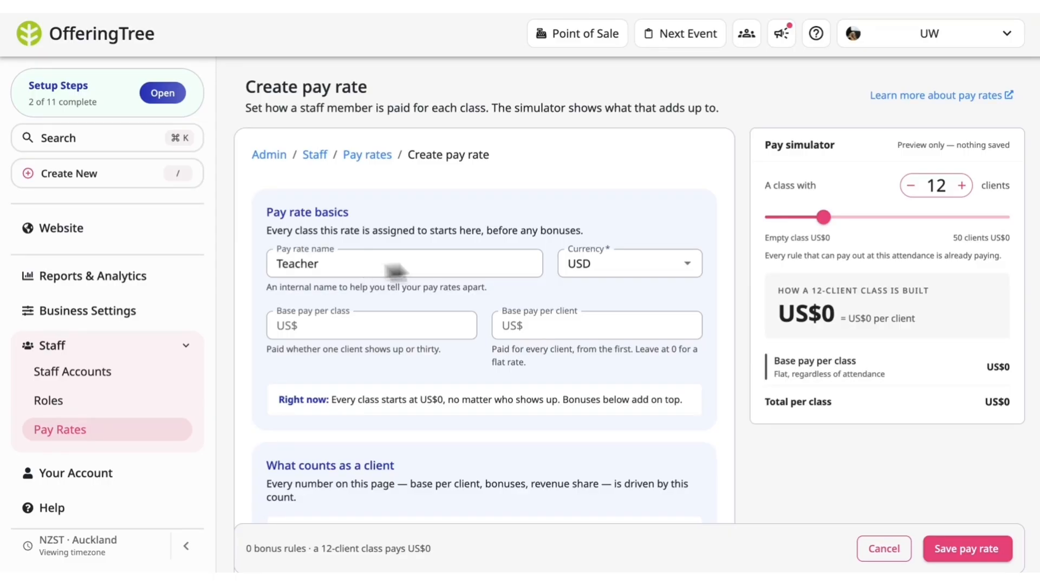
pyautogui.click(687, 271)
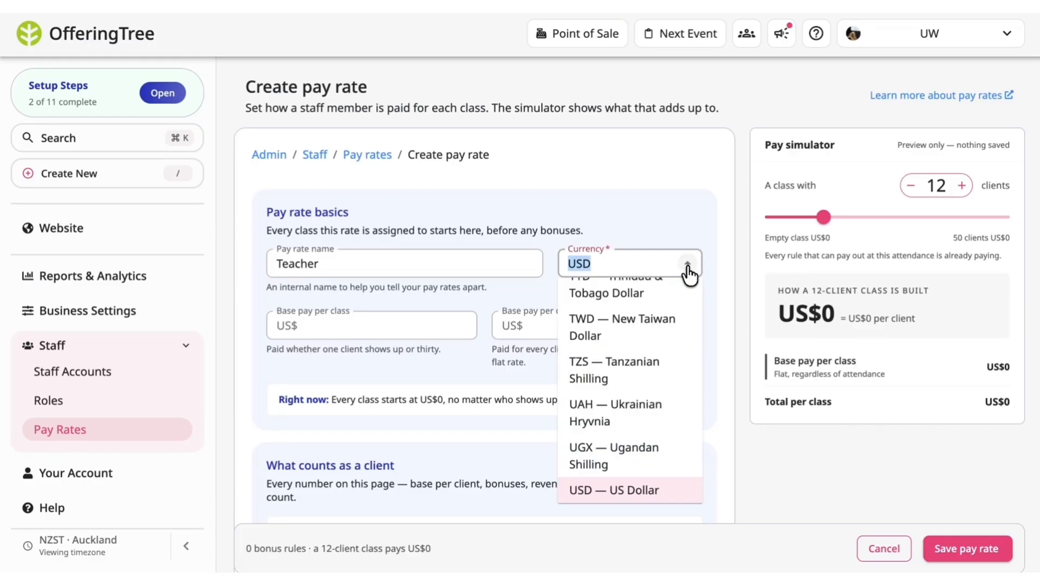
pyautogui.click(697, 222)
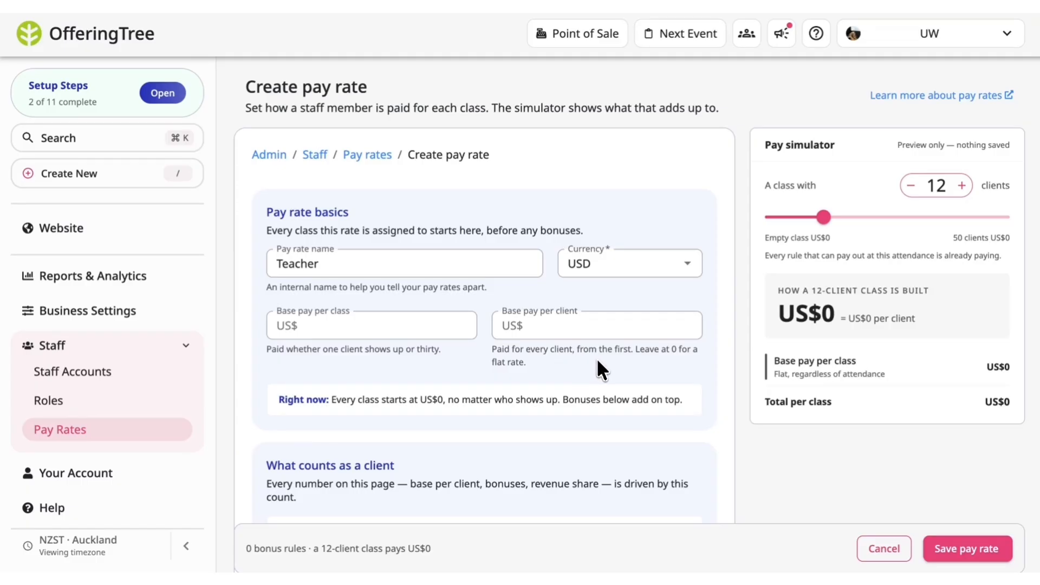
# Try entering 30 as the base pay per class, then clear the field again.
pyautogui.click(355, 332)
pyautogui.write('30')
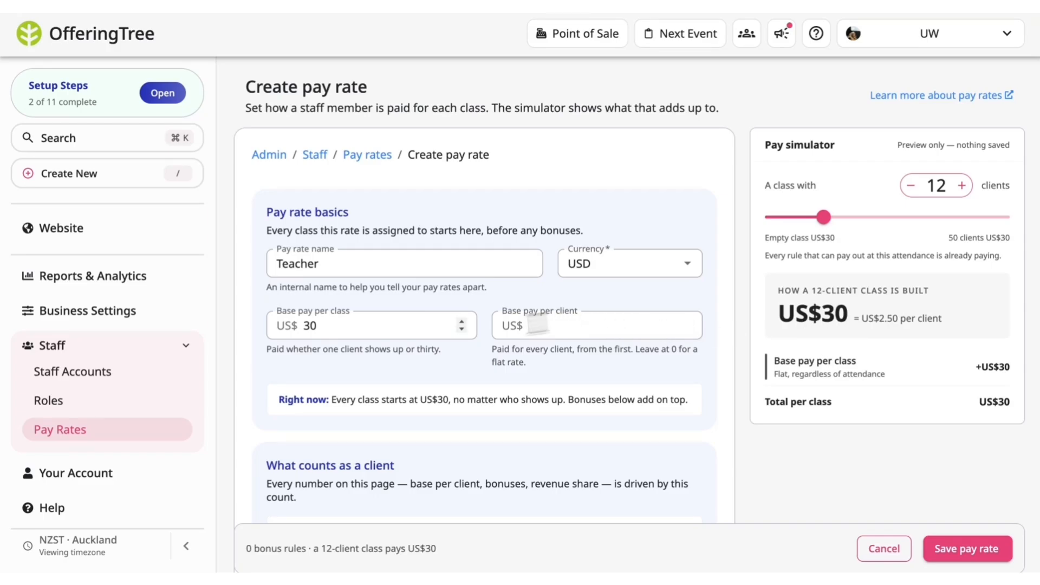
pyautogui.click(405, 337)
pyautogui.press('BackSpace')
pyautogui.press('BackSpace')
# Set the base pay per client to 10.
pyautogui.click(561, 327)
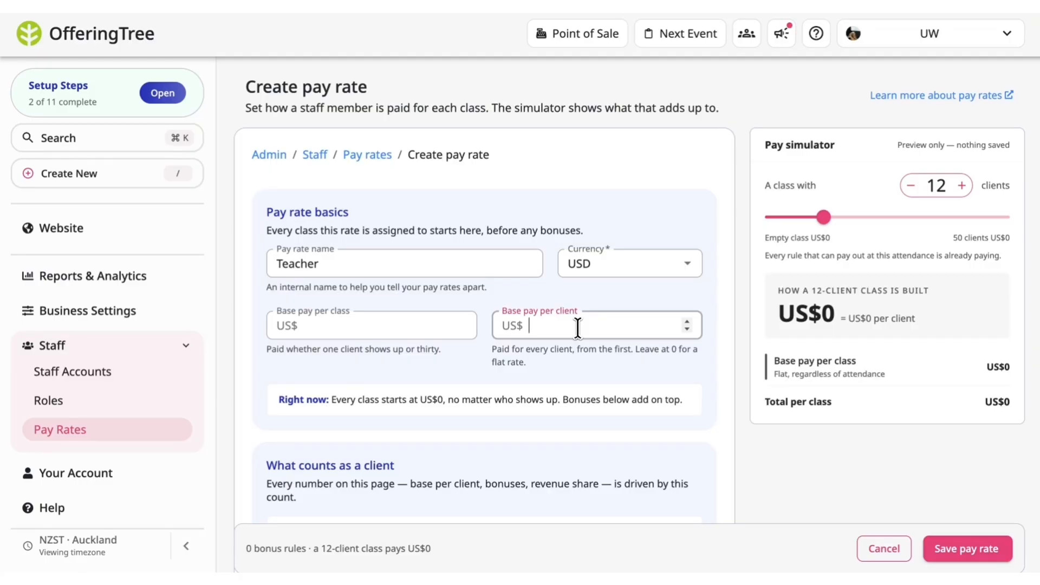
pyautogui.write('10')
pyautogui.click(646, 365)
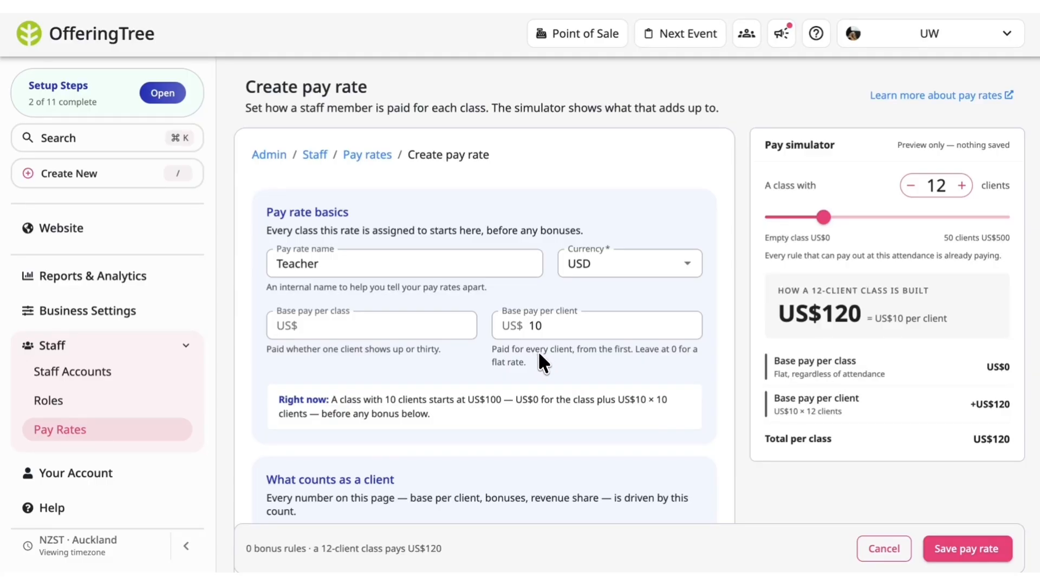
# Set the base pay per class to 30.
pyautogui.click(322, 331)
pyautogui.write('30')
pyautogui.click(387, 365)
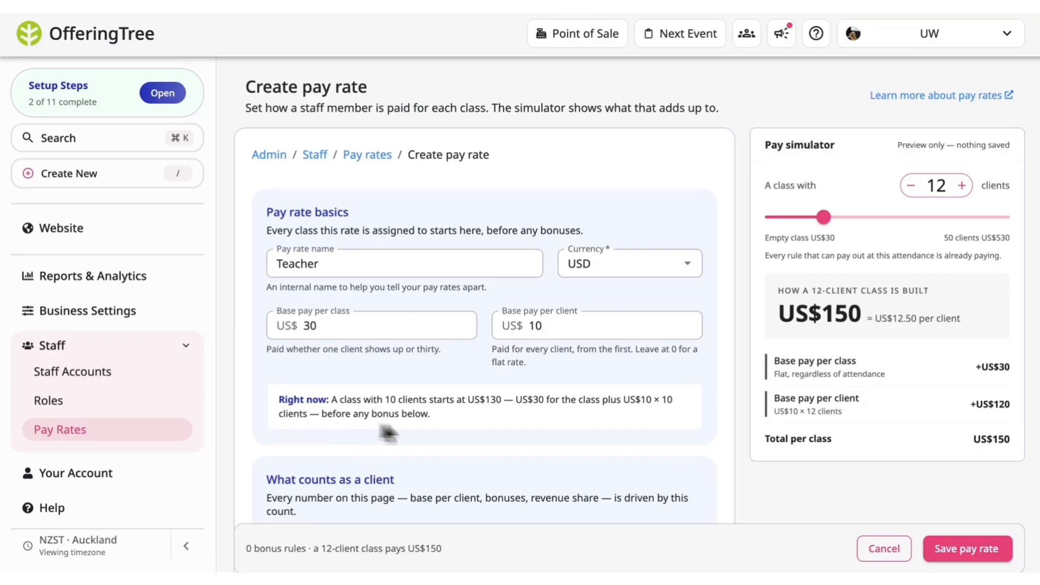
# Turn on including late cancellations in the client count.
pyautogui.scroll(-4, 500, 428)
pyautogui.scroll(-1, 502, 432)
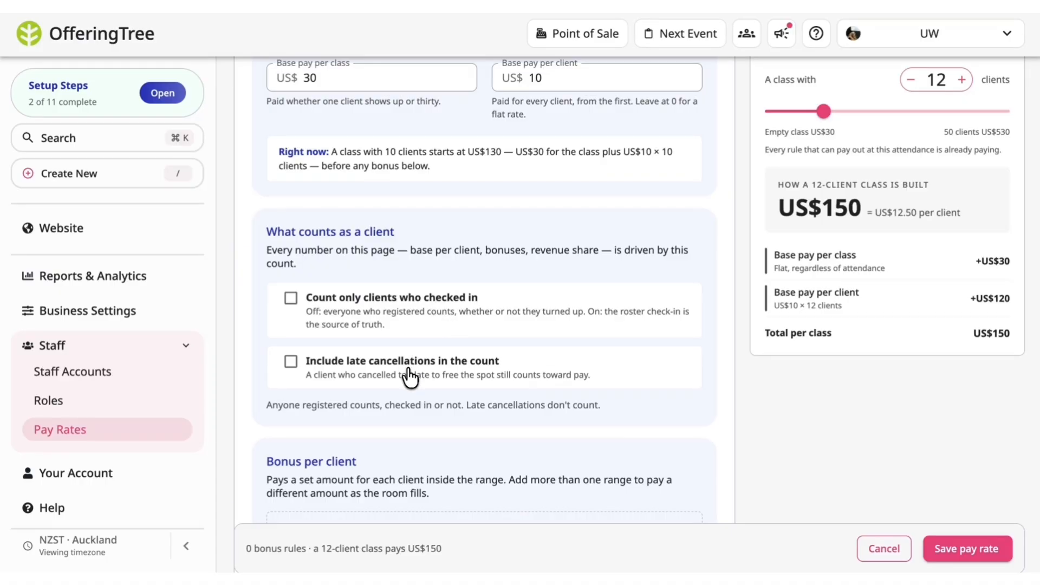
pyautogui.click(288, 368)
# Add a per-client bonus range paying US$2 each from client 15 to client 20.
pyautogui.scroll(-4, 494, 427)
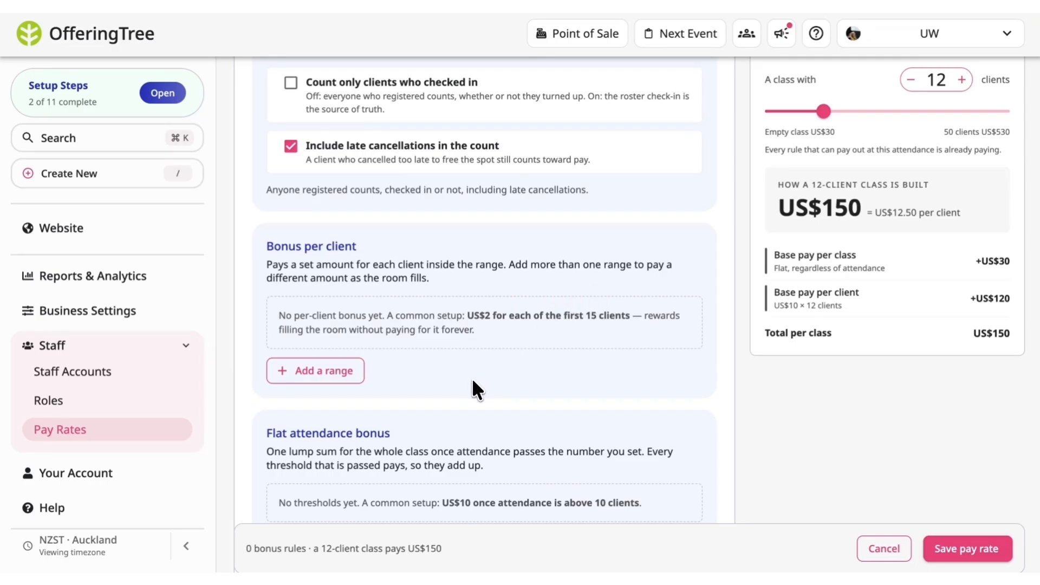
pyautogui.scroll(6, 473, 378)
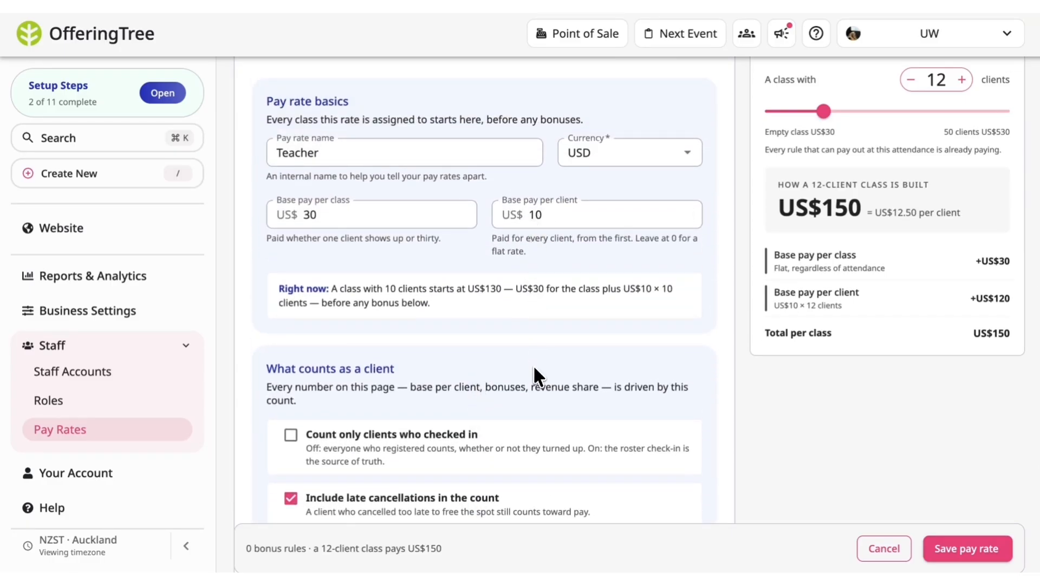
pyautogui.scroll(-4, 538, 375)
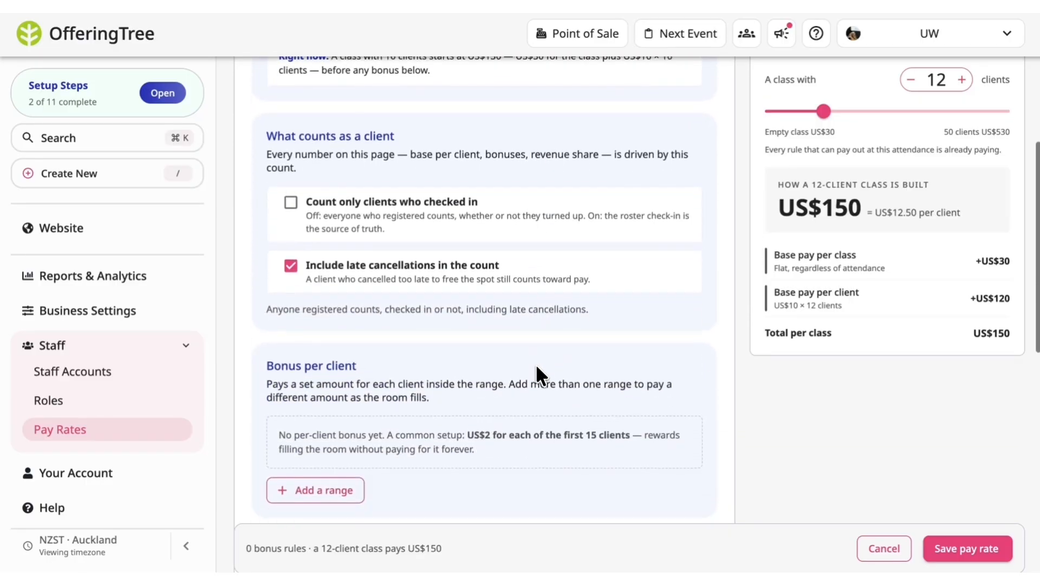
pyautogui.scroll(-1, 461, 374)
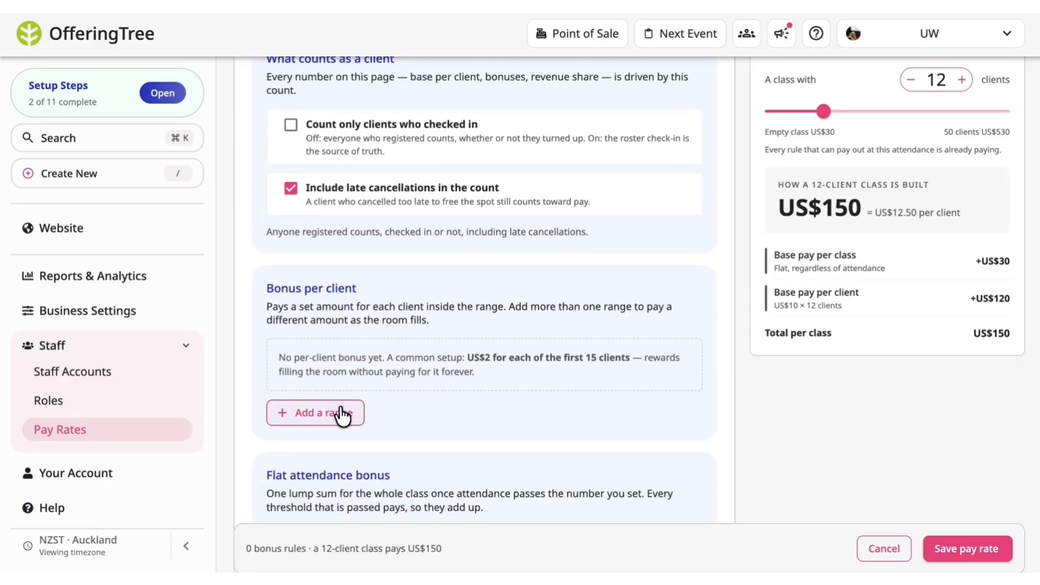
pyautogui.click(341, 413)
pyautogui.click(349, 369)
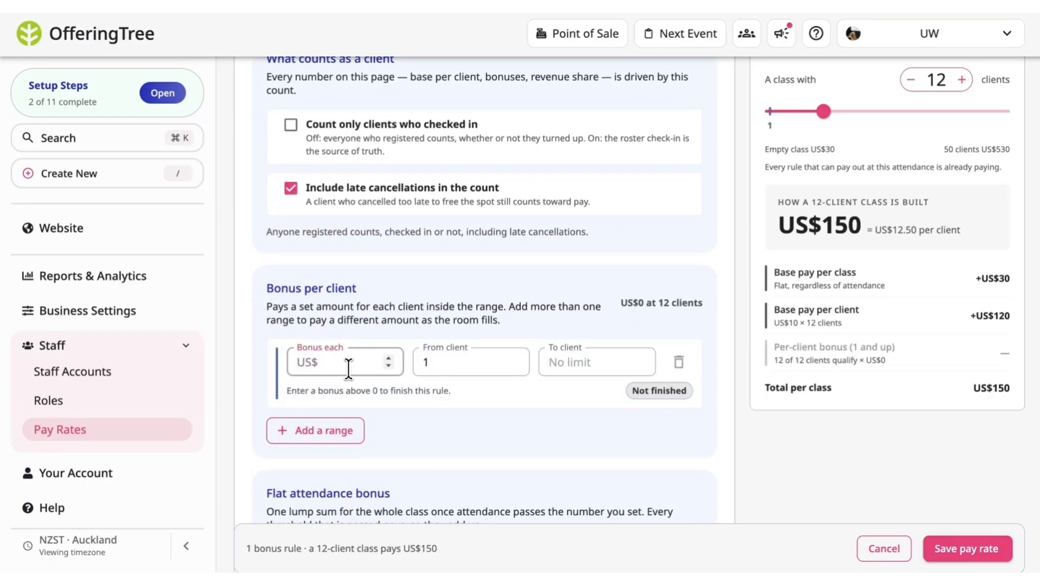
pyautogui.write('2')
pyautogui.click(431, 362)
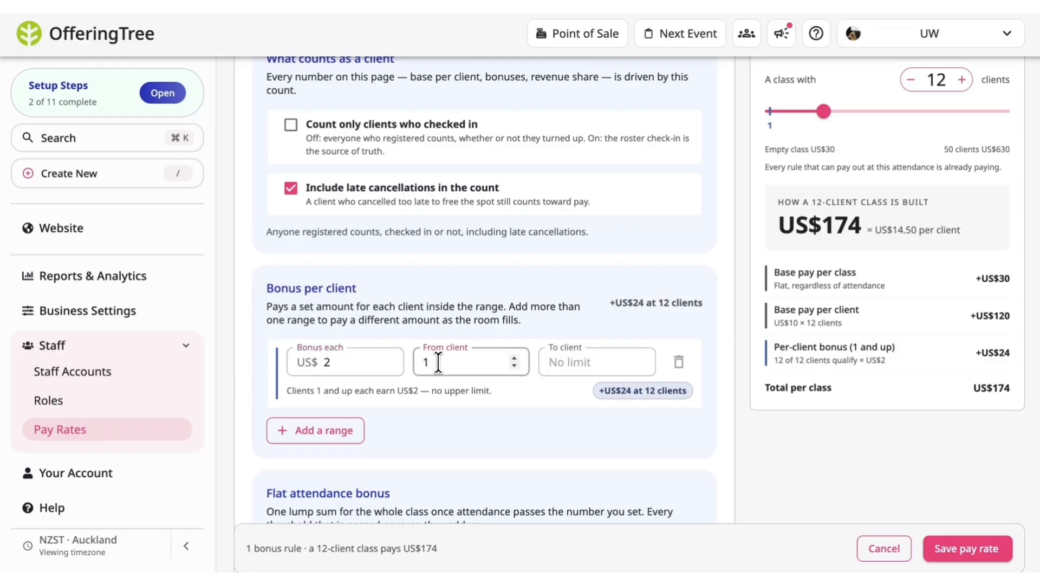
pyautogui.write('5')
pyautogui.click(563, 361)
pyautogui.write('20')
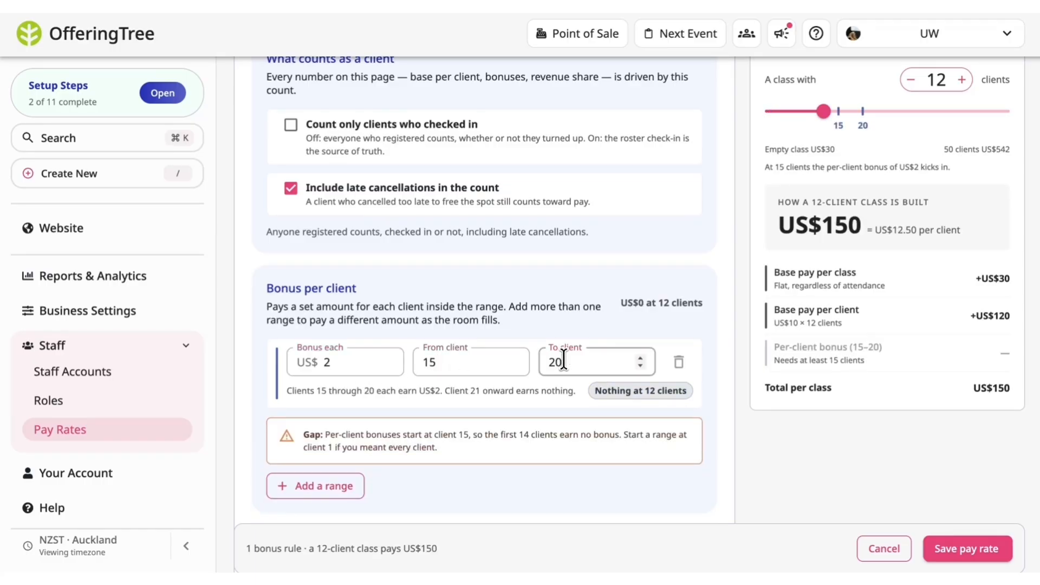
pyautogui.click(515, 425)
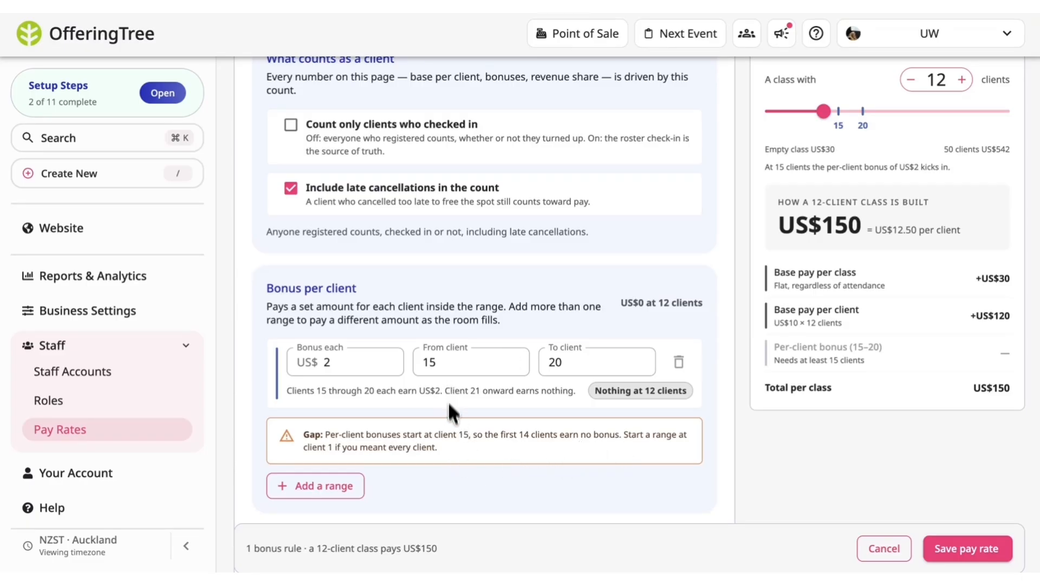
# Set the pay simulator to a class with 17 clients.
pyautogui.scroll(6, 452, 435)
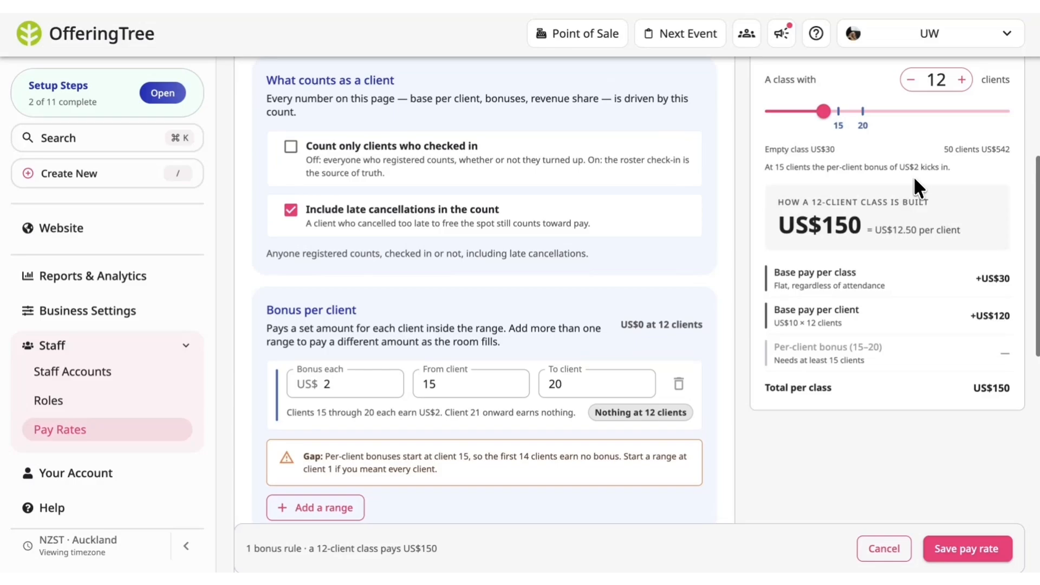
pyautogui.scroll(1, 916, 187)
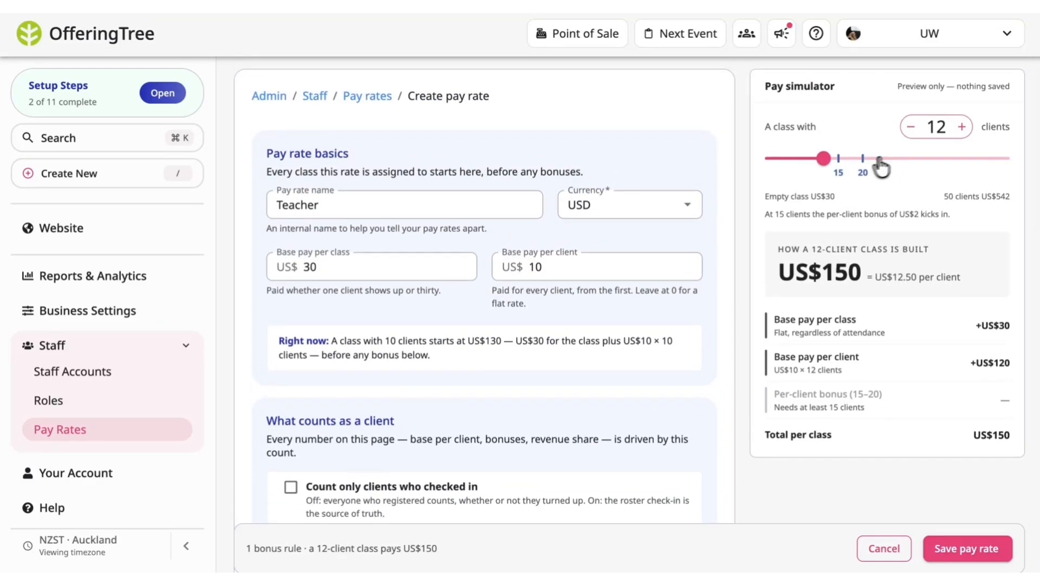
pyautogui.moveTo(833, 168); pyautogui.dragTo(852, 167)
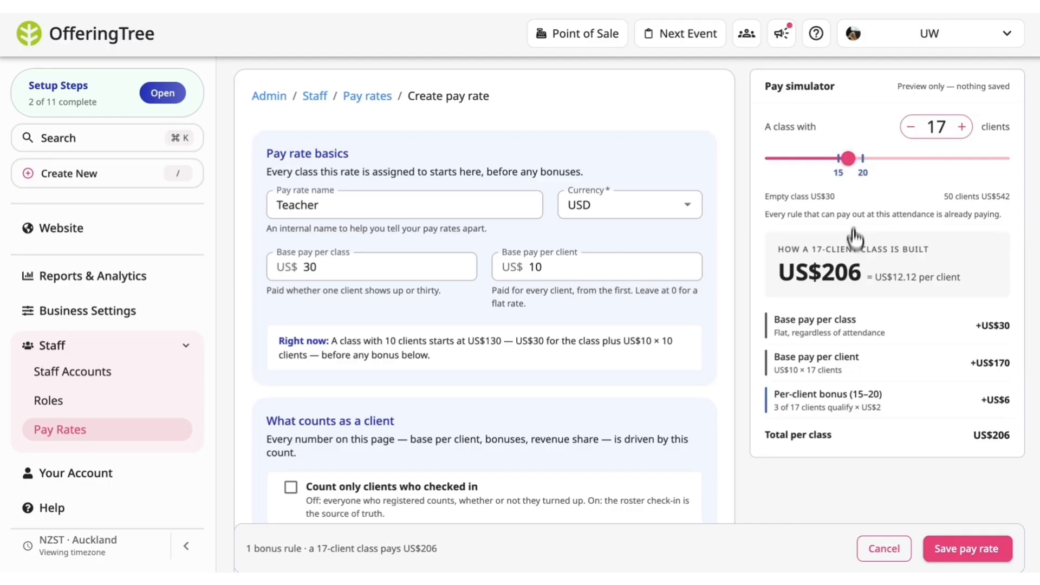
# Add a flat attendance bonus of US$50 once attendance is above 20 clients.
pyautogui.scroll(-1, 853, 302)
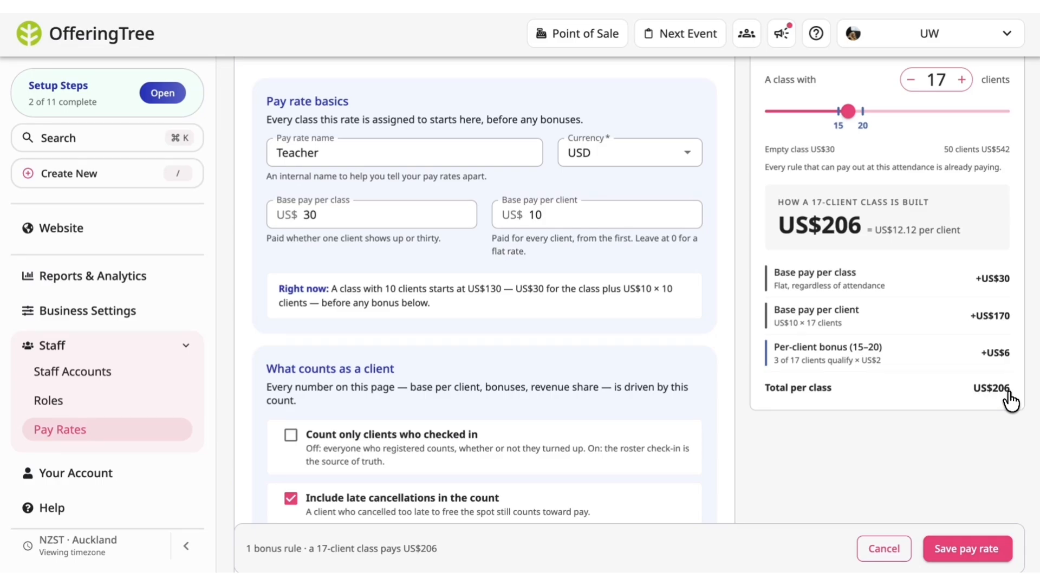
pyautogui.scroll(-10, 704, 462)
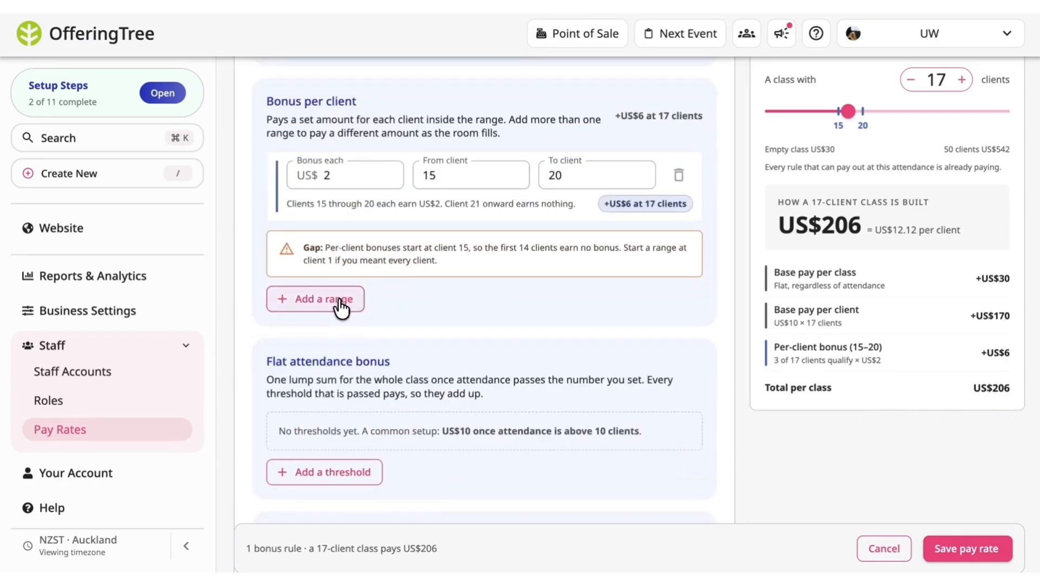
pyautogui.scroll(-2, 404, 343)
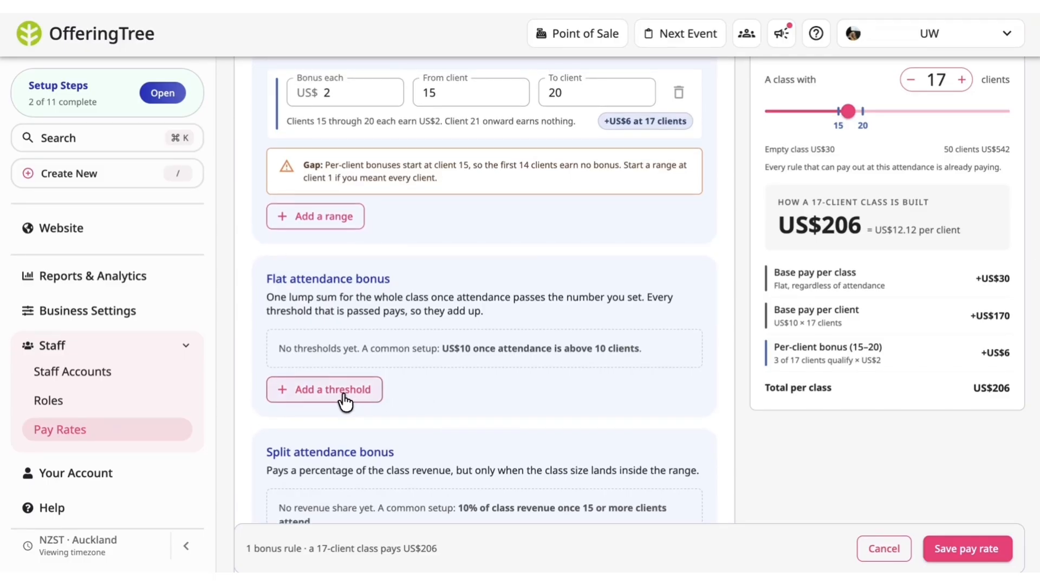
pyautogui.click(345, 395)
pyautogui.click(507, 354)
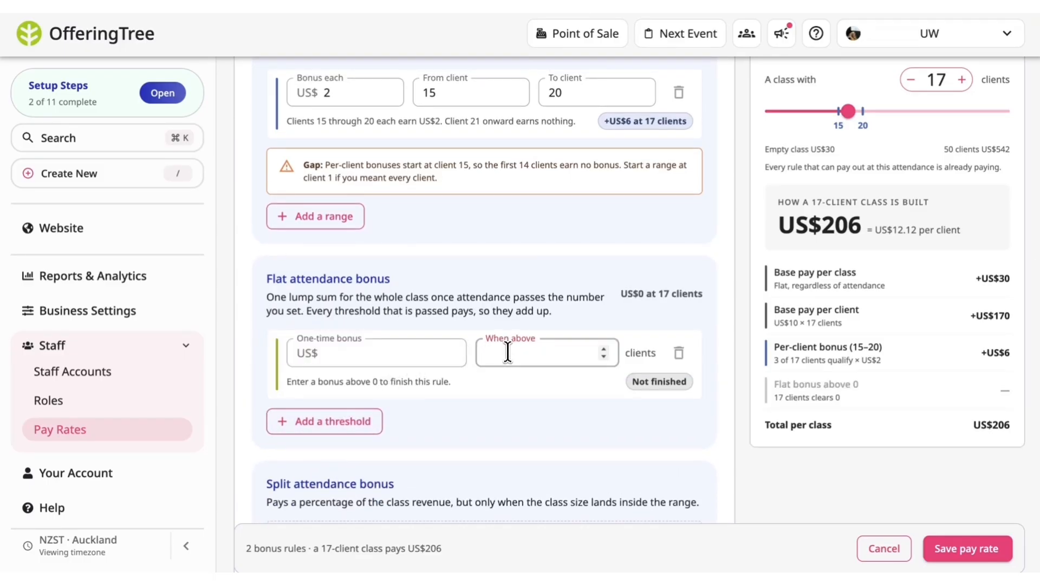
pyautogui.write('20')
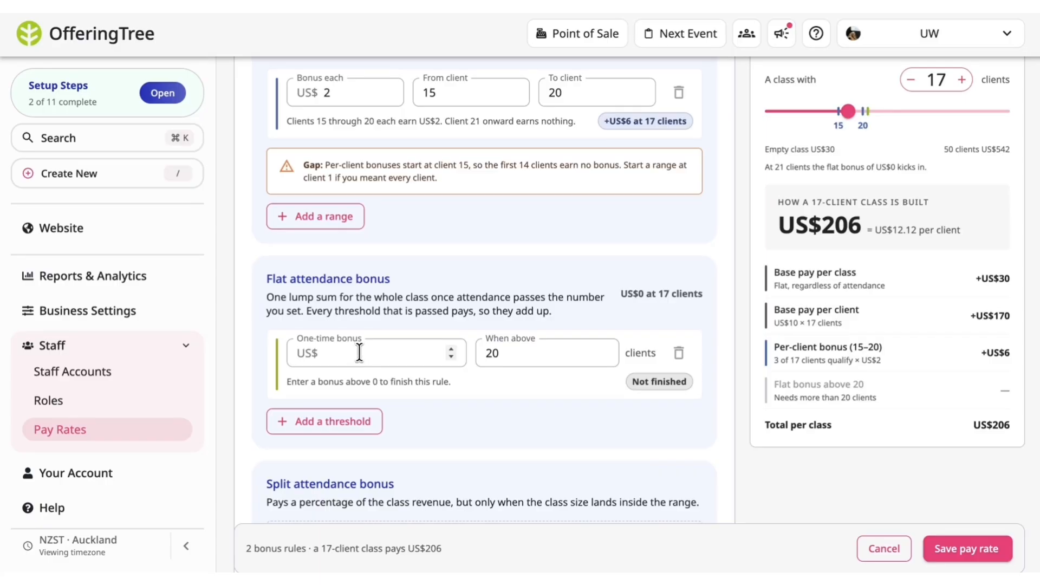
pyautogui.click(359, 352)
pyautogui.write('50')
pyautogui.click(451, 432)
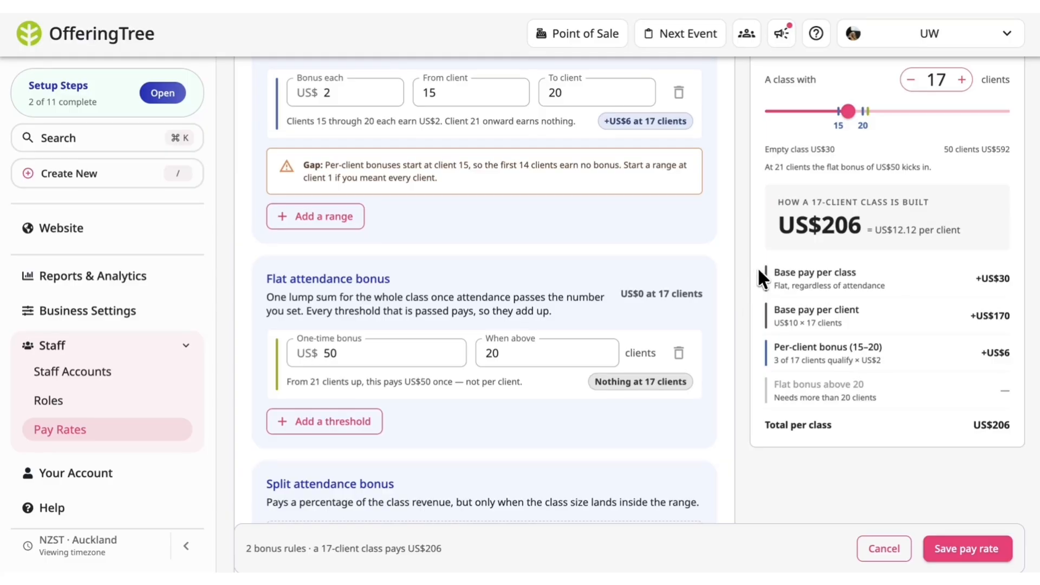
# Set the pay simulator to a class with 21 clients.
pyautogui.scroll(3, 757, 268)
pyautogui.moveTo(849, 115); pyautogui.dragTo(870, 117)
pyautogui.scroll(-2, 769, 252)
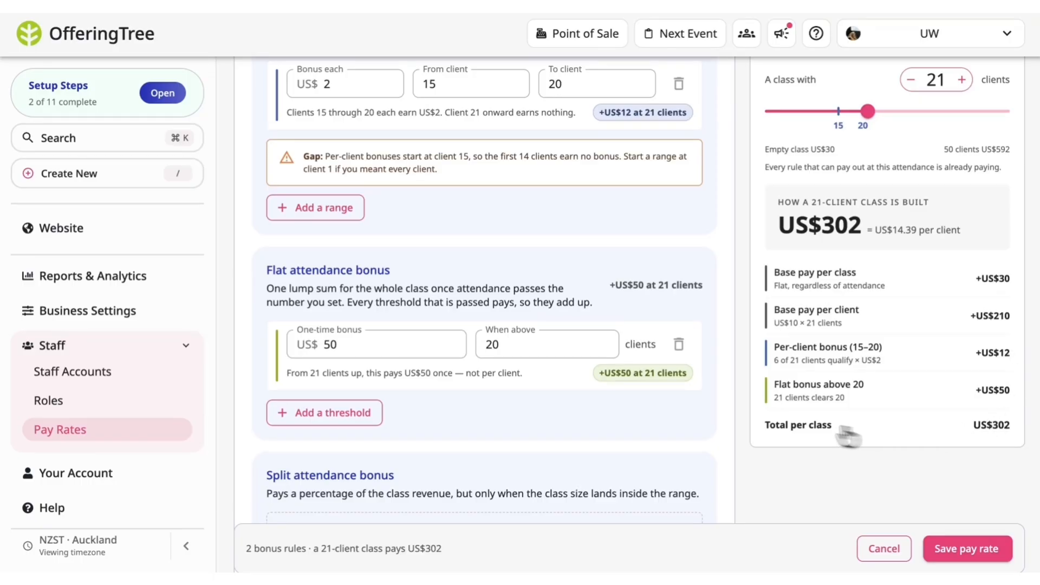
# Add a split attendance bonus with a 70% revenue share for attendance from 1 to 25 clients.
pyautogui.scroll(-5, 623, 401)
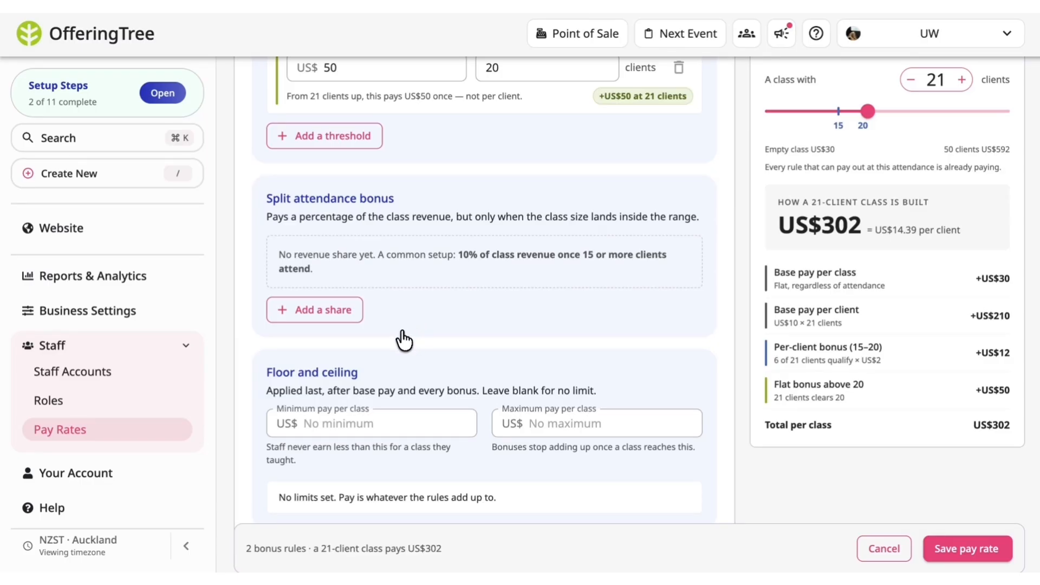
pyautogui.click(327, 324)
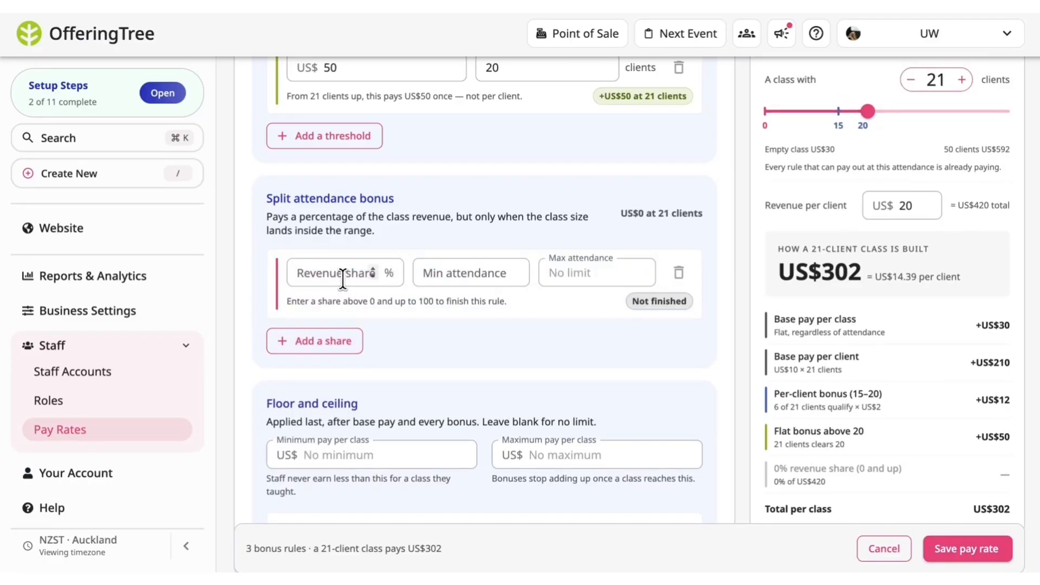
pyautogui.click(342, 274)
pyautogui.write('70')
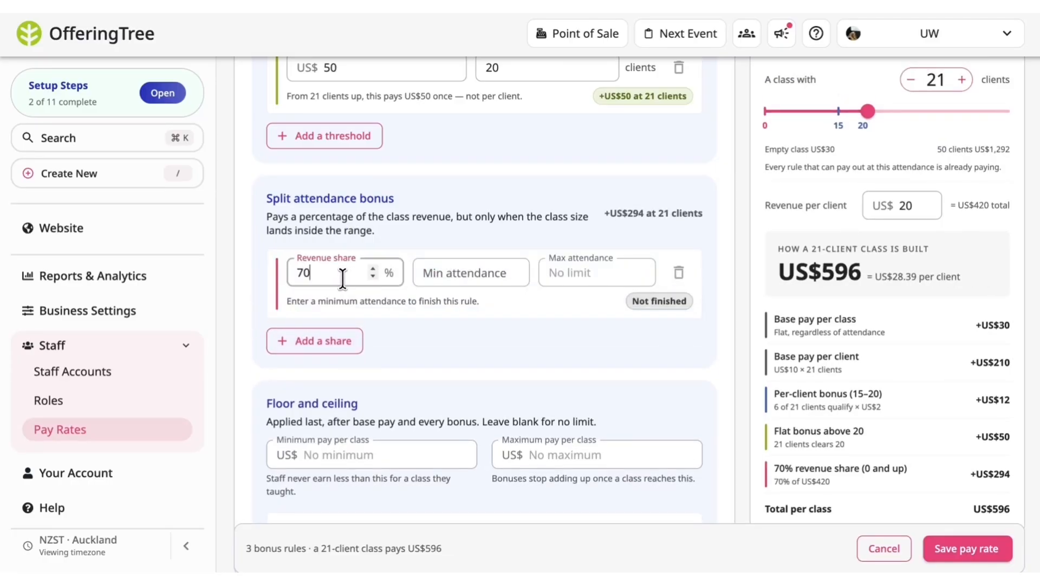
pyautogui.click(460, 275)
pyautogui.write('1')
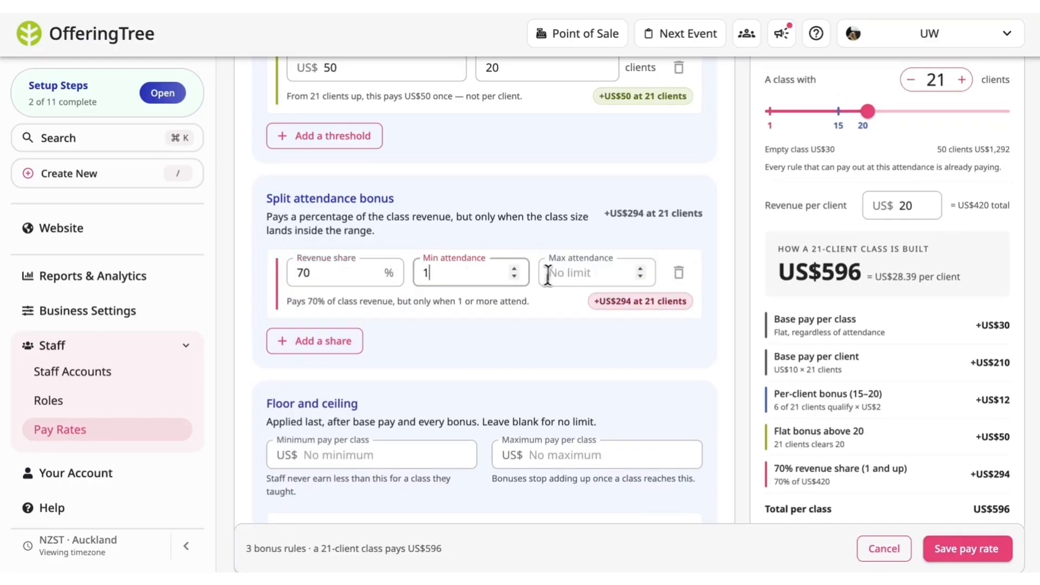
pyautogui.click(558, 273)
pyautogui.write('25')
pyautogui.click(650, 332)
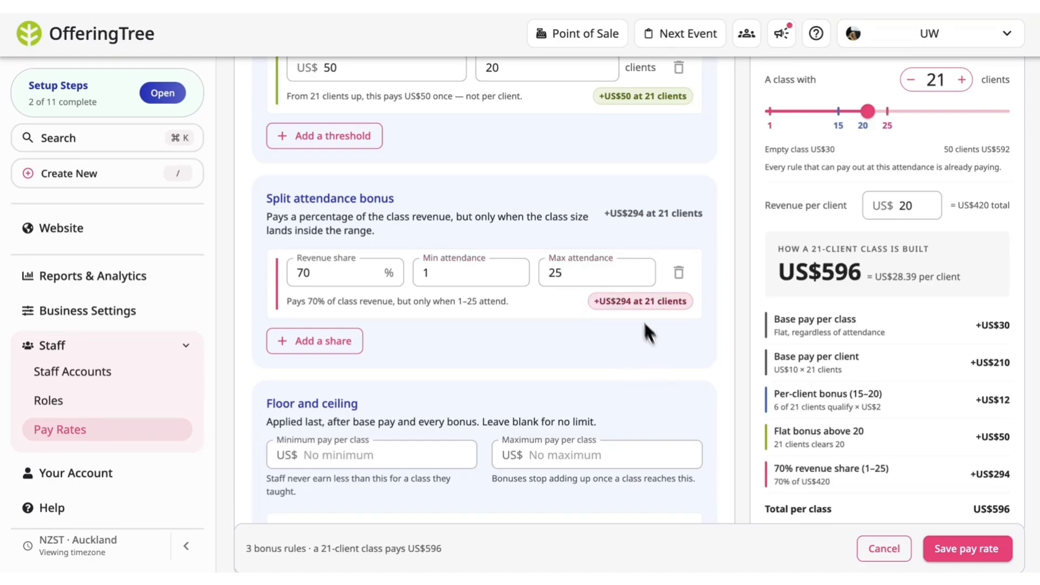
pyautogui.scroll(-2, 728, 390)
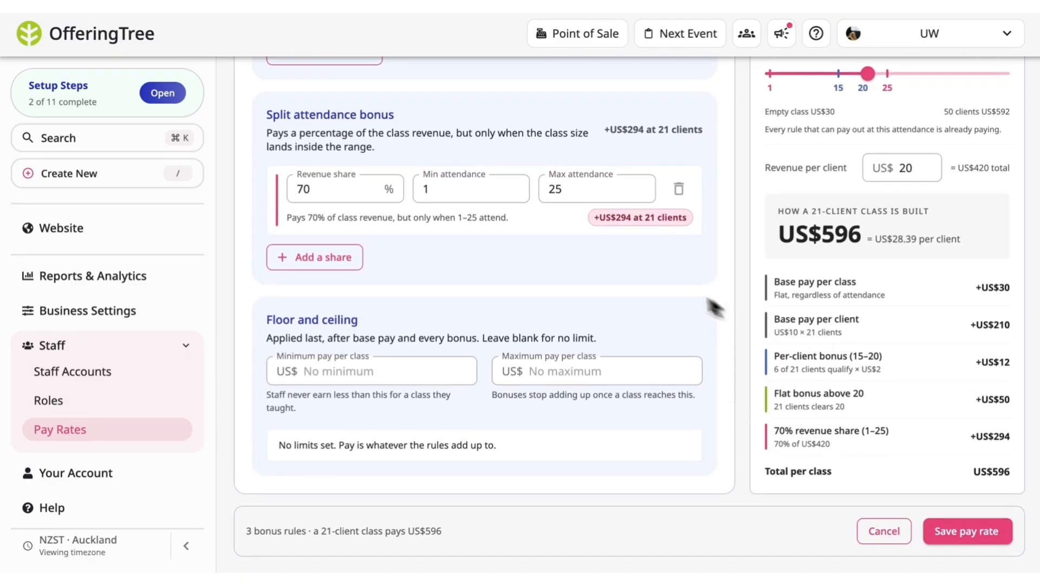
pyautogui.scroll(7, 655, 276)
pyautogui.scroll(2, 656, 279)
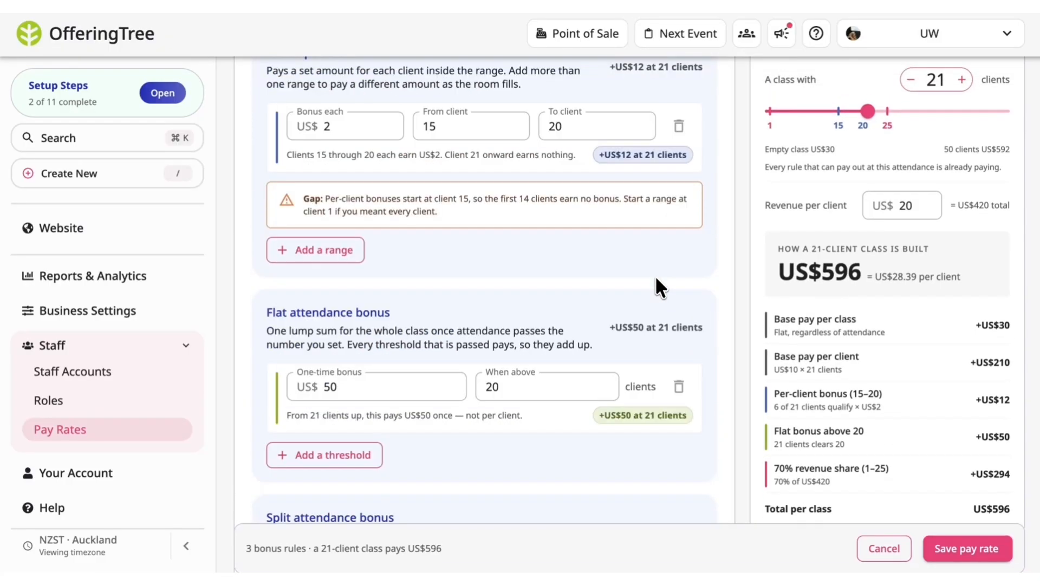
# Remove the split attendance bonus rule.
pyautogui.scroll(2, 656, 278)
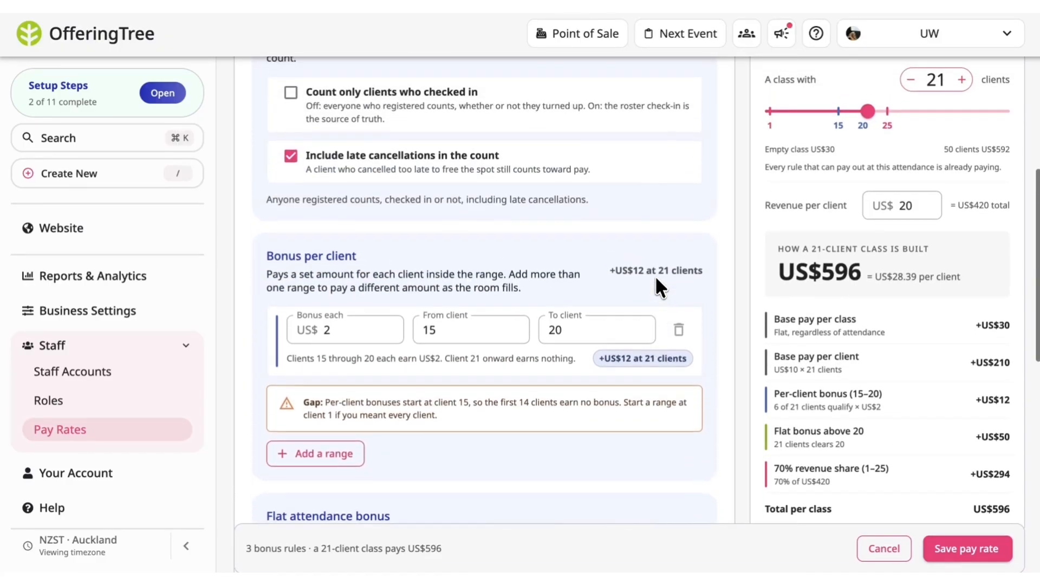
pyautogui.scroll(-1, 657, 278)
pyautogui.scroll(3, 531, 282)
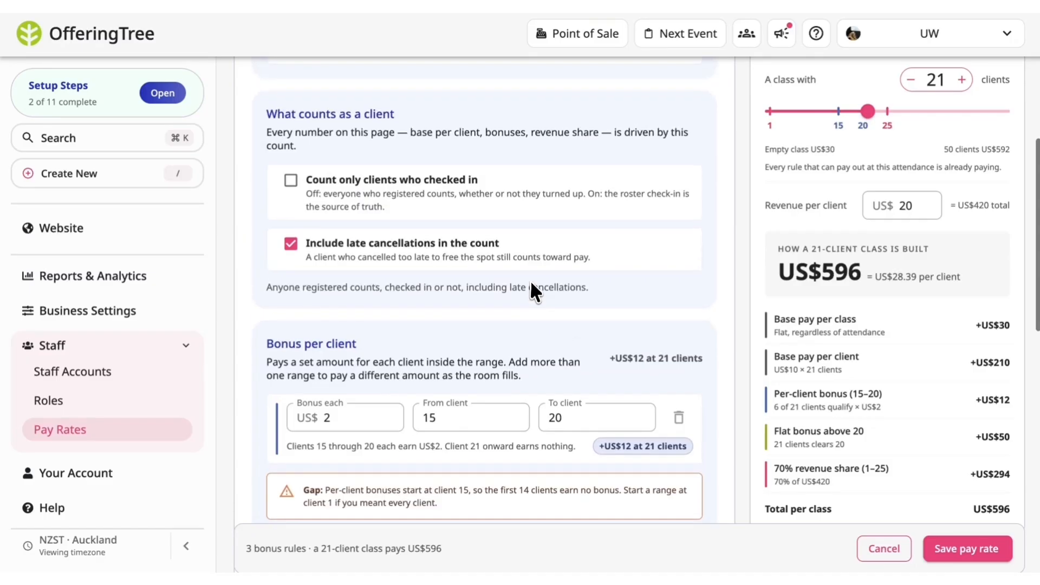
pyautogui.scroll(-3, 531, 282)
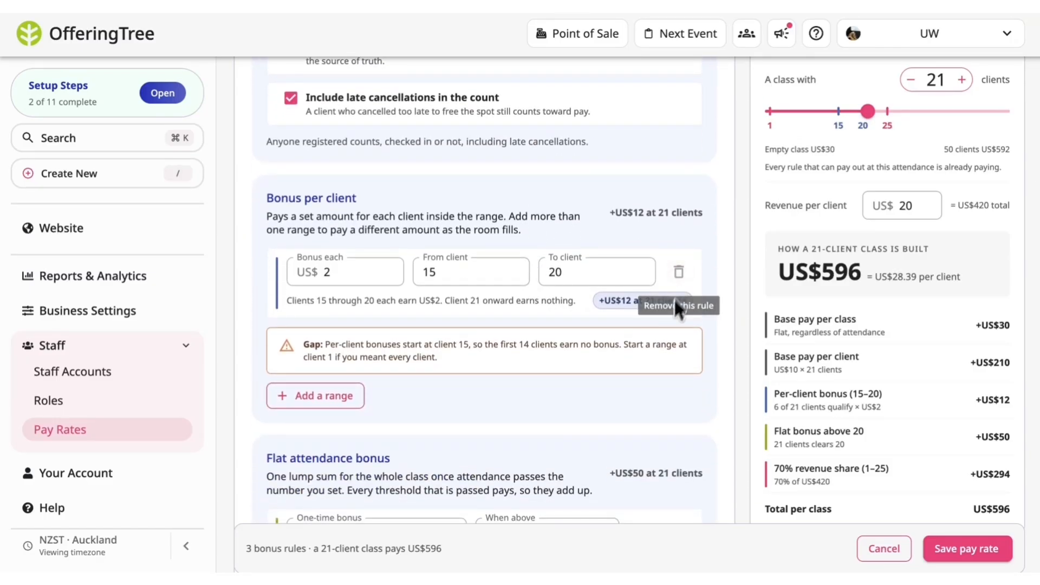
pyautogui.scroll(-2, 648, 369)
pyautogui.scroll(-5, 673, 405)
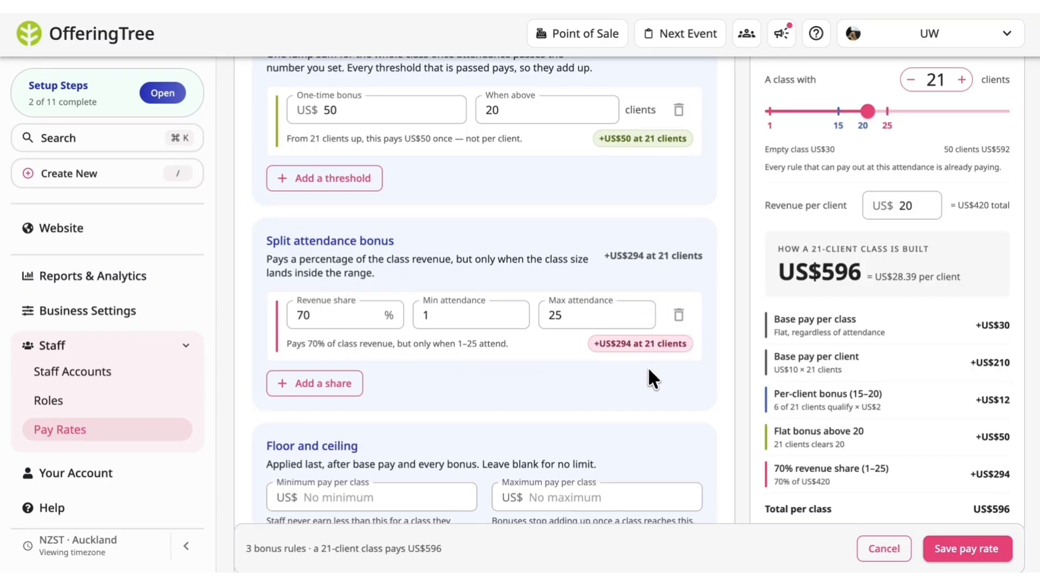
pyautogui.scroll(5, 672, 369)
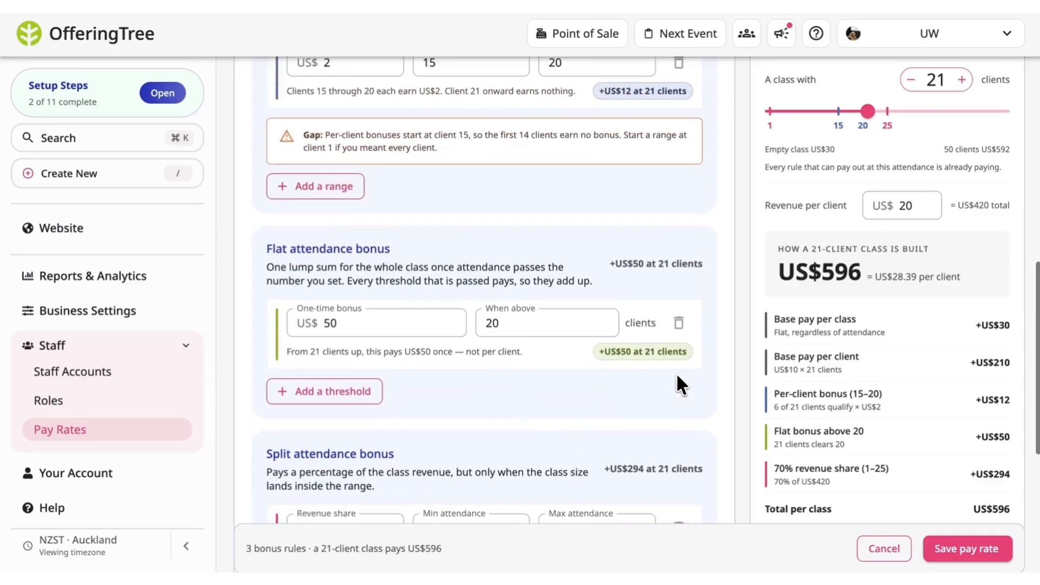
pyautogui.scroll(-2, 678, 226)
pyautogui.scroll(-3, 673, 234)
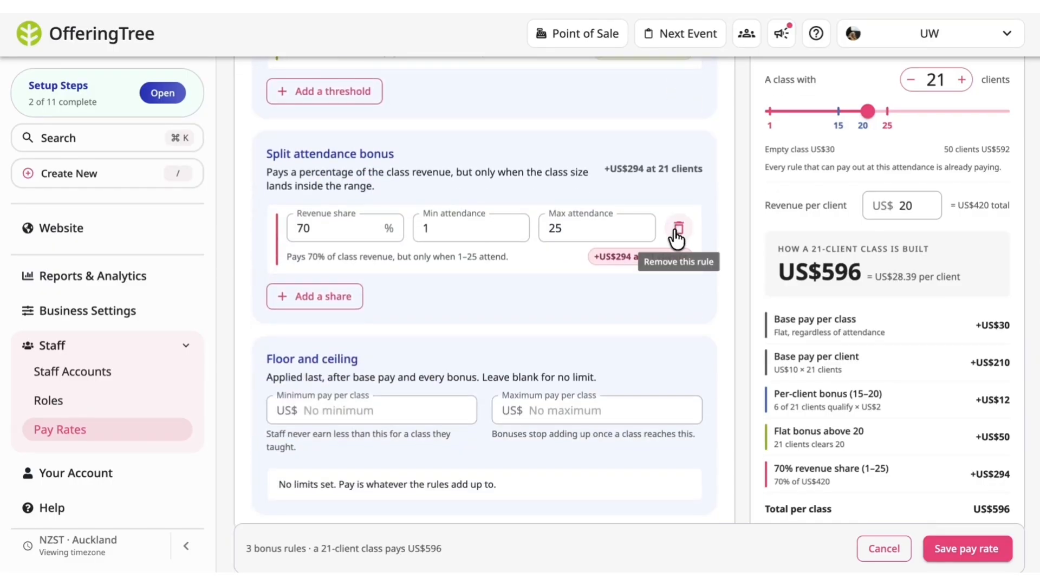
pyautogui.click(677, 232)
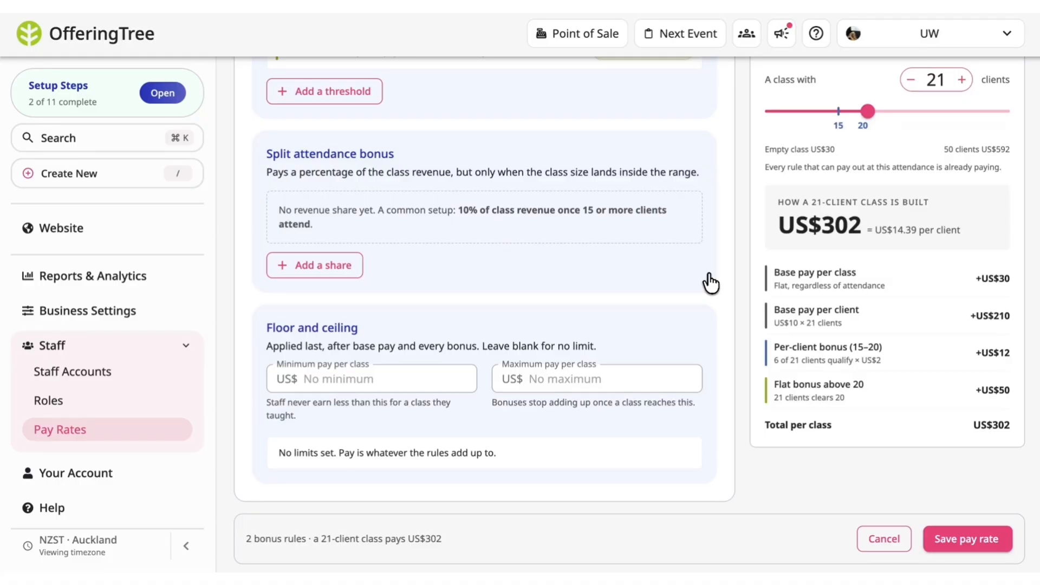
# Clear the base pay per class value.
pyautogui.scroll(-1, 710, 283)
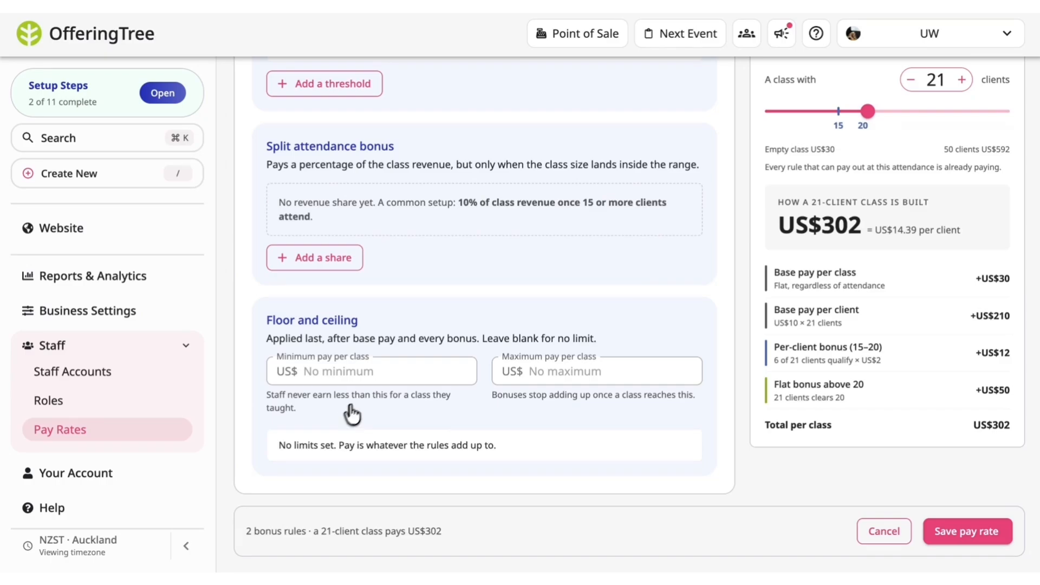
pyautogui.scroll(15, 531, 275)
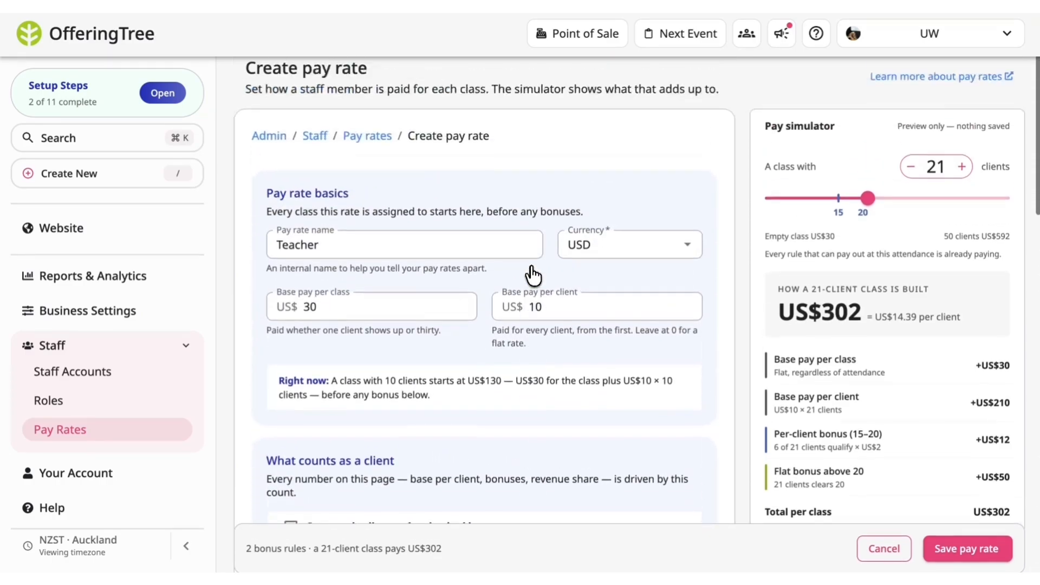
pyautogui.scroll(1, 533, 275)
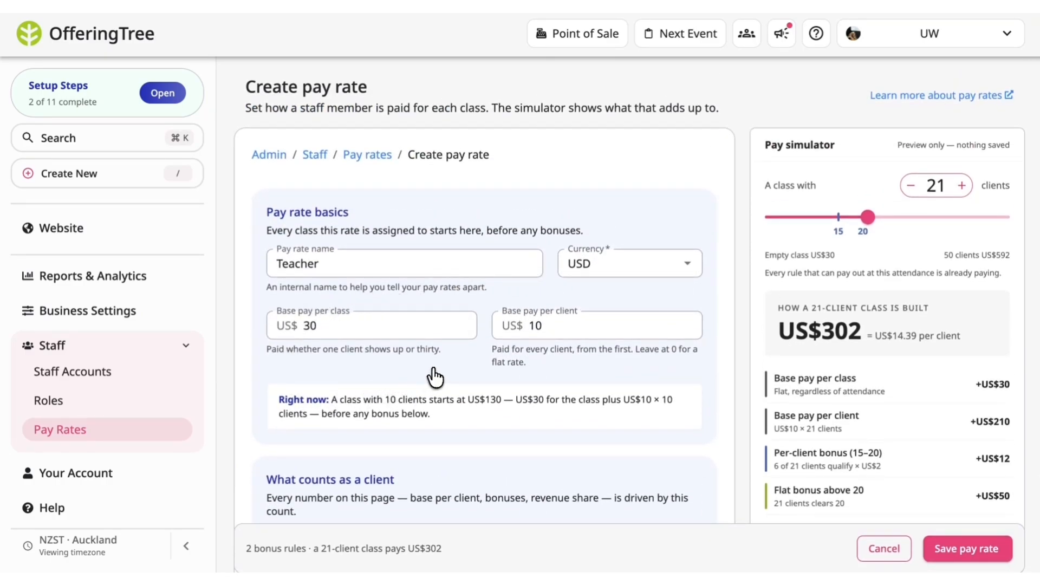
pyautogui.click(356, 327)
pyautogui.press('BackSpace')
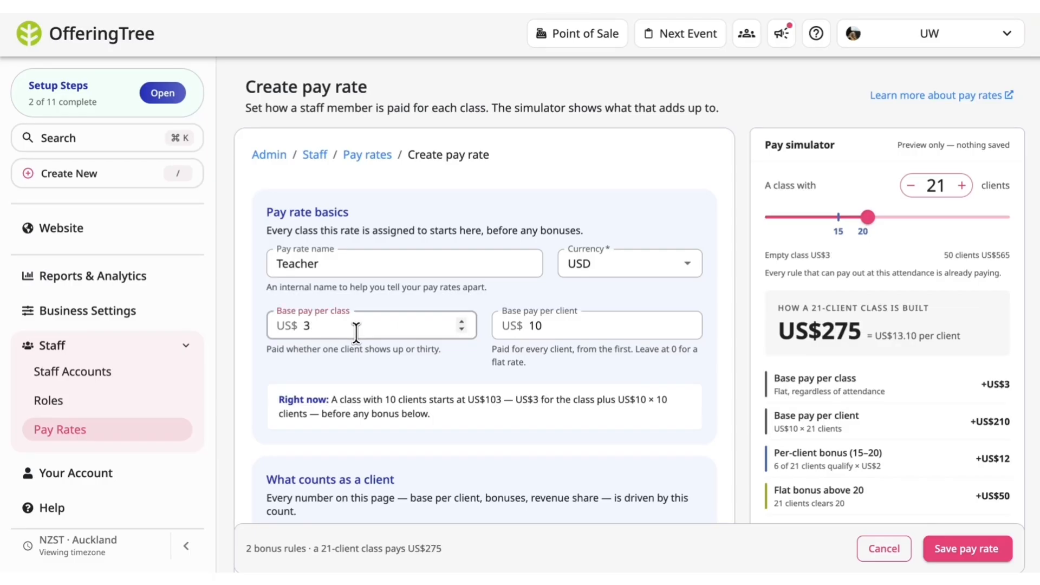
pyautogui.press('BackSpace')
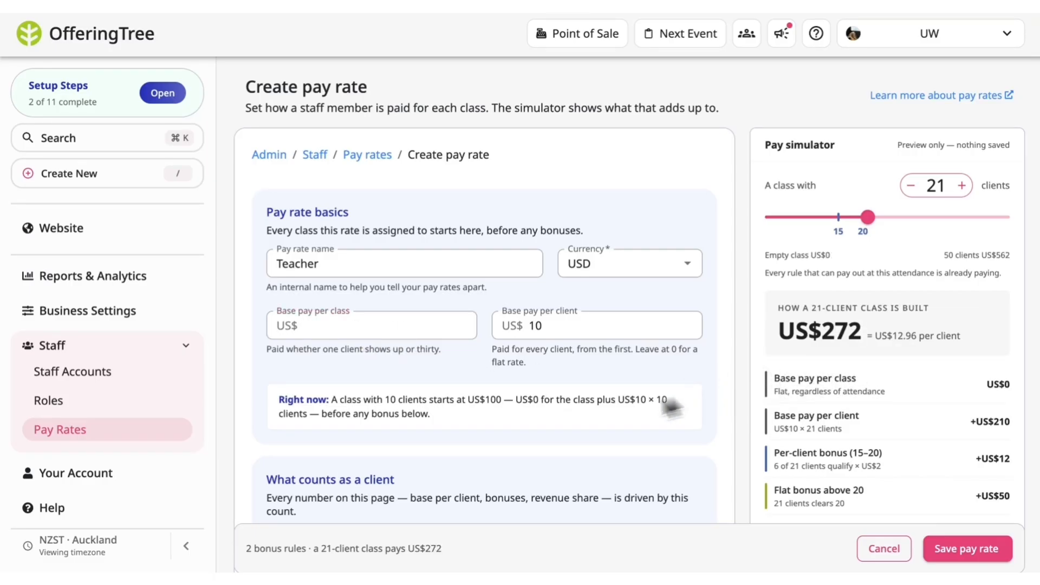
# Set the minimum pay per class to US$30.
pyautogui.scroll(-15, 567, 438)
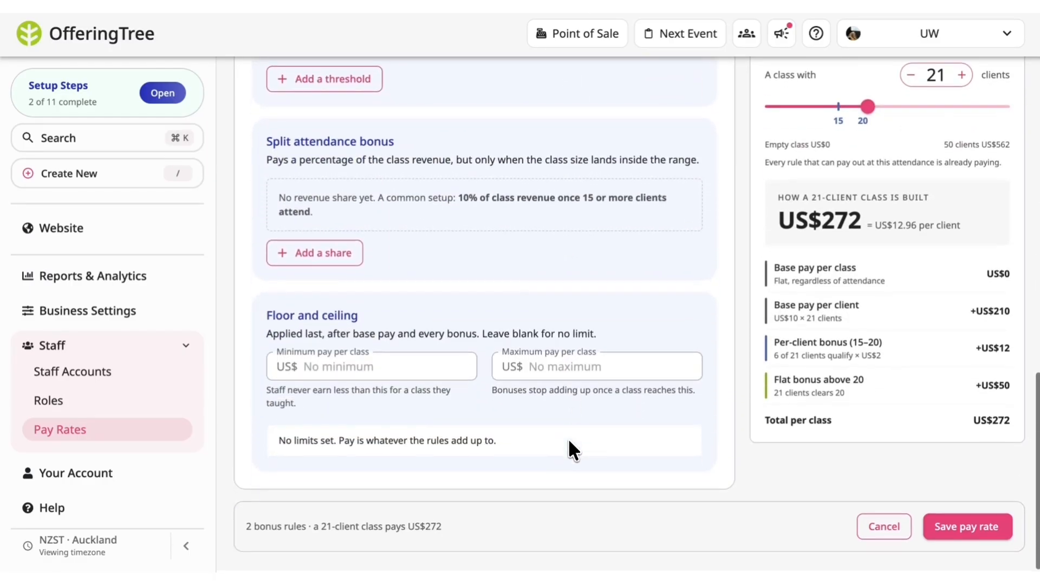
pyautogui.click(355, 369)
pyautogui.write('30')
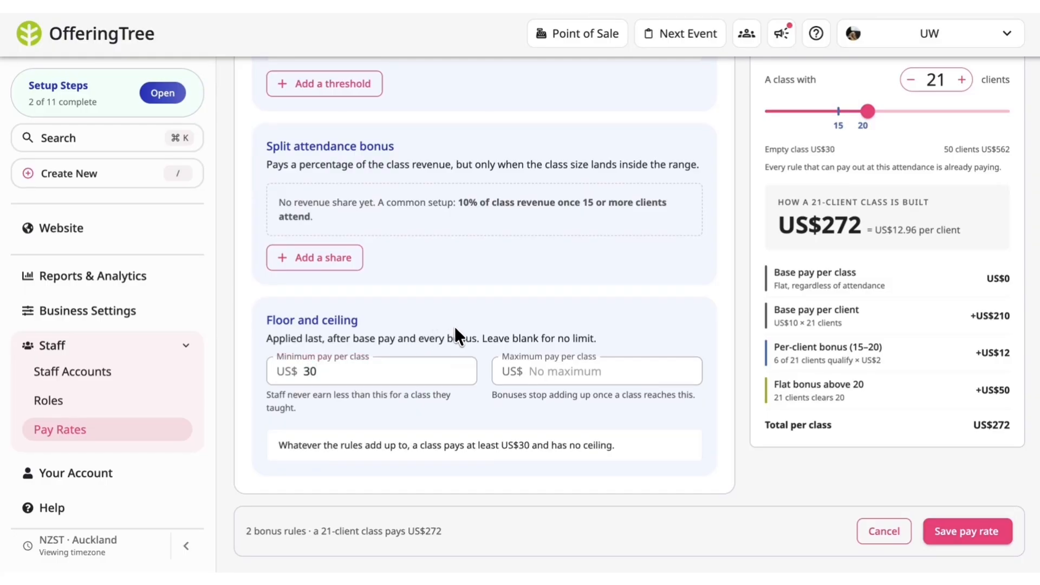
# Set the maximum pay per class to US$300.
pyautogui.scroll(15, 564, 283)
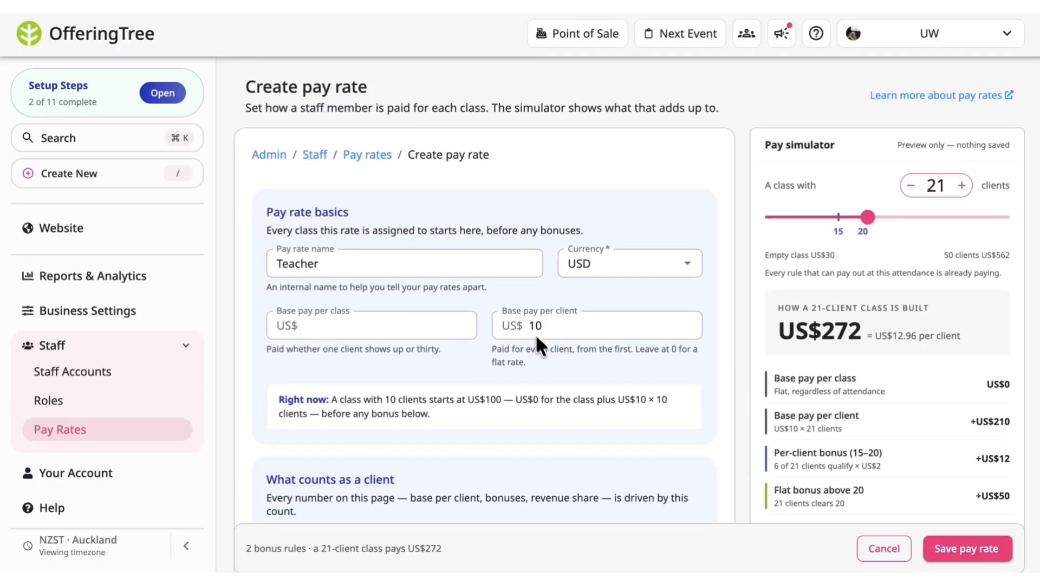
pyautogui.scroll(-15, 562, 398)
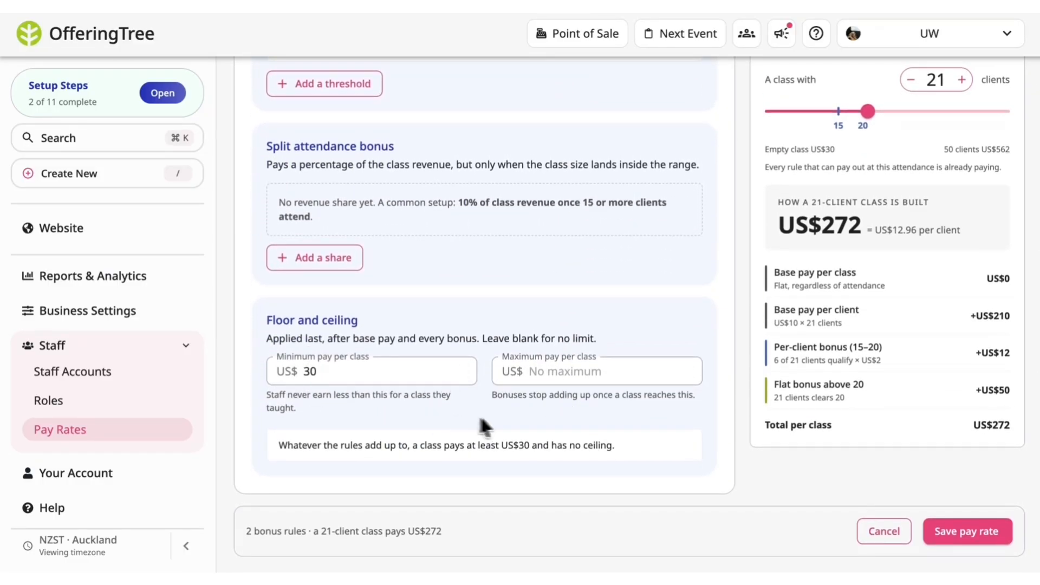
pyautogui.click(551, 373)
pyautogui.write('300')
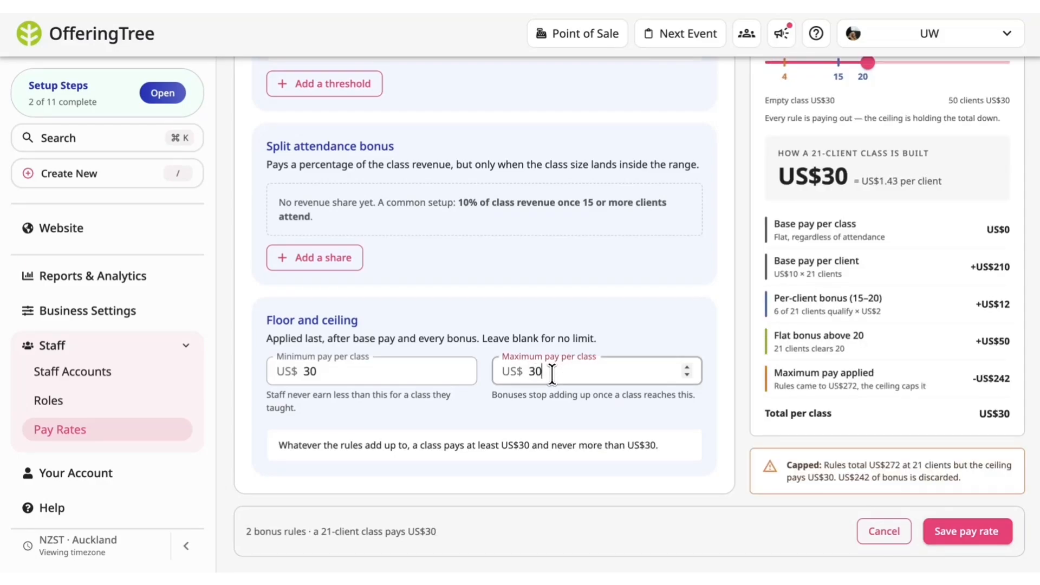
pyautogui.click(683, 319)
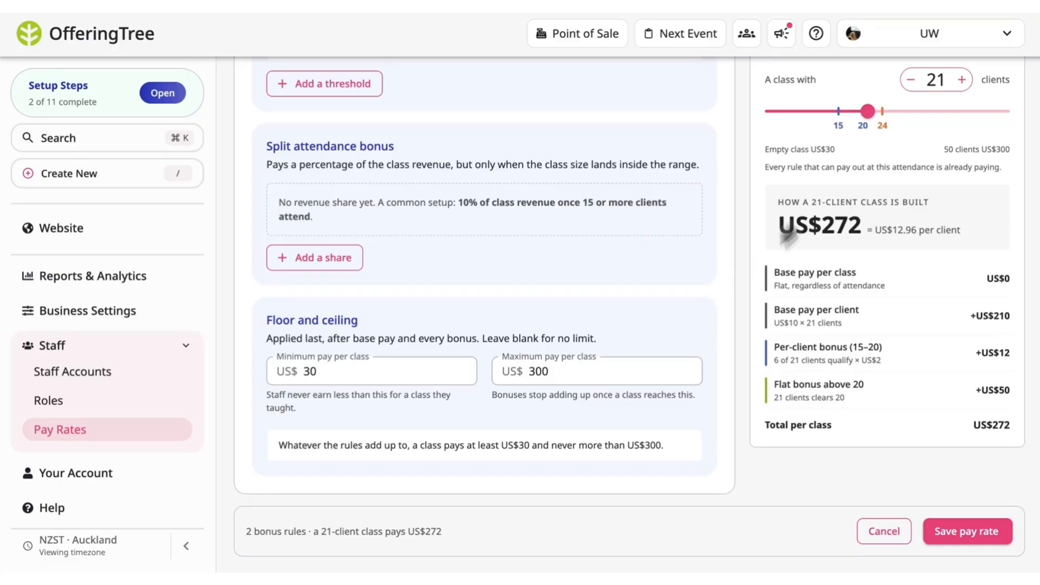
# Set the pay simulator to a class with 24 clients and review the capped breakdown.
pyautogui.moveTo(869, 120)
pyautogui.mouseDown()
pyautogui.moveTo(878, 110)
pyautogui.moveTo(883, 121)
pyautogui.mouseUp()
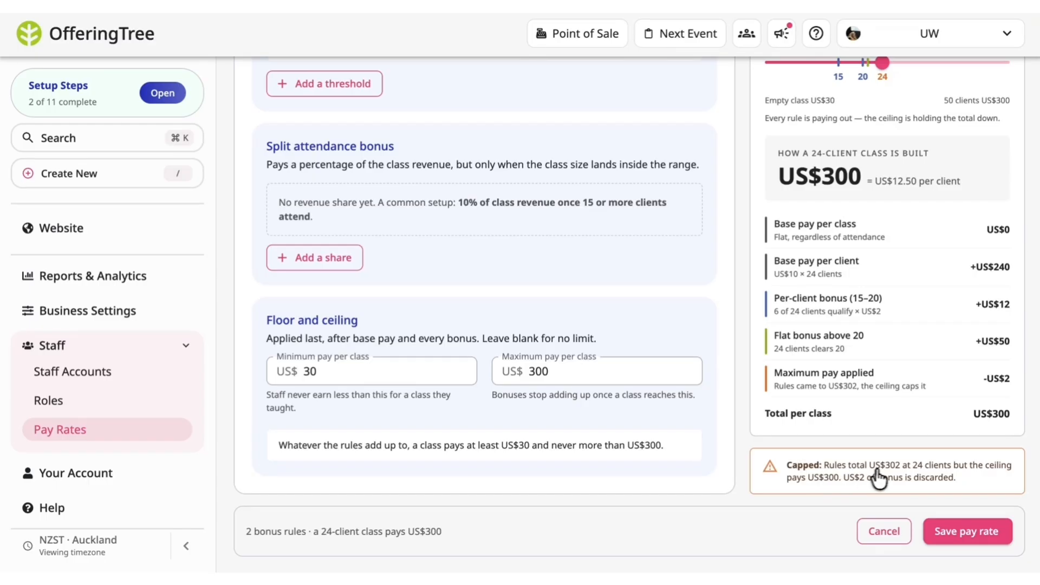
pyautogui.scroll(1, 885, 382)
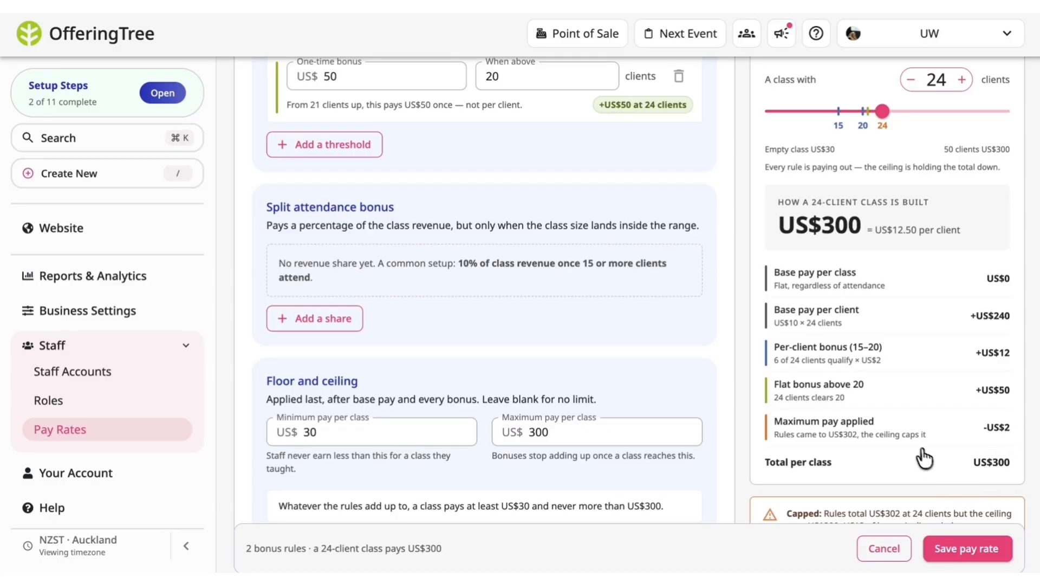
pyautogui.scroll(-1, 937, 460)
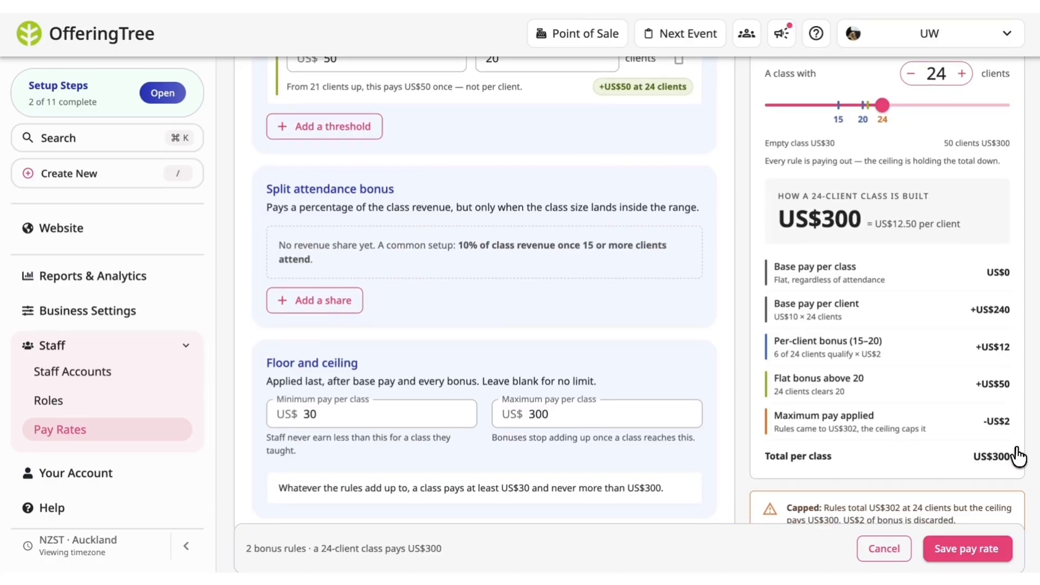
pyautogui.scroll(4, 744, 304)
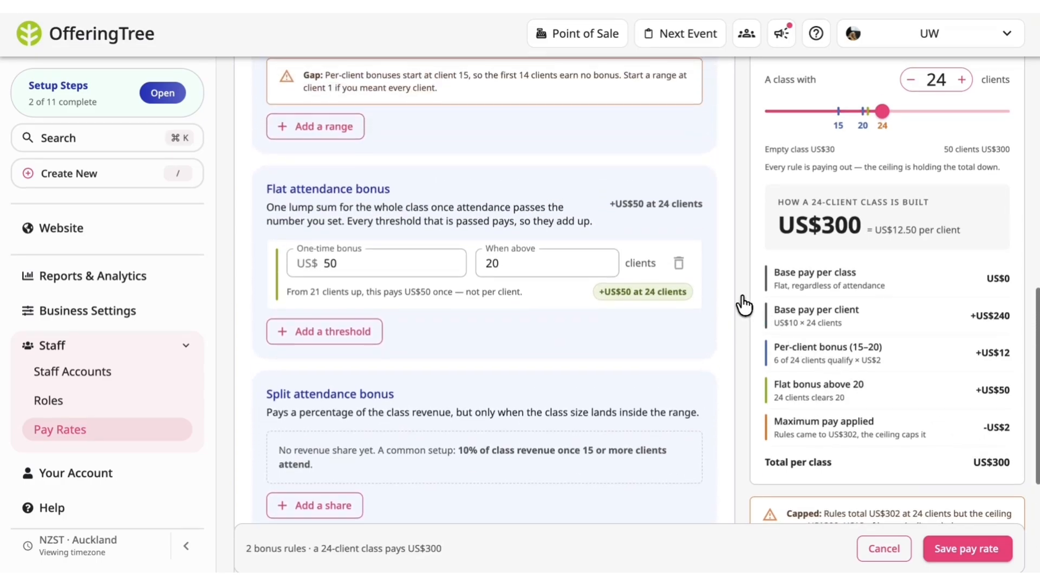
pyautogui.scroll(-5, 744, 303)
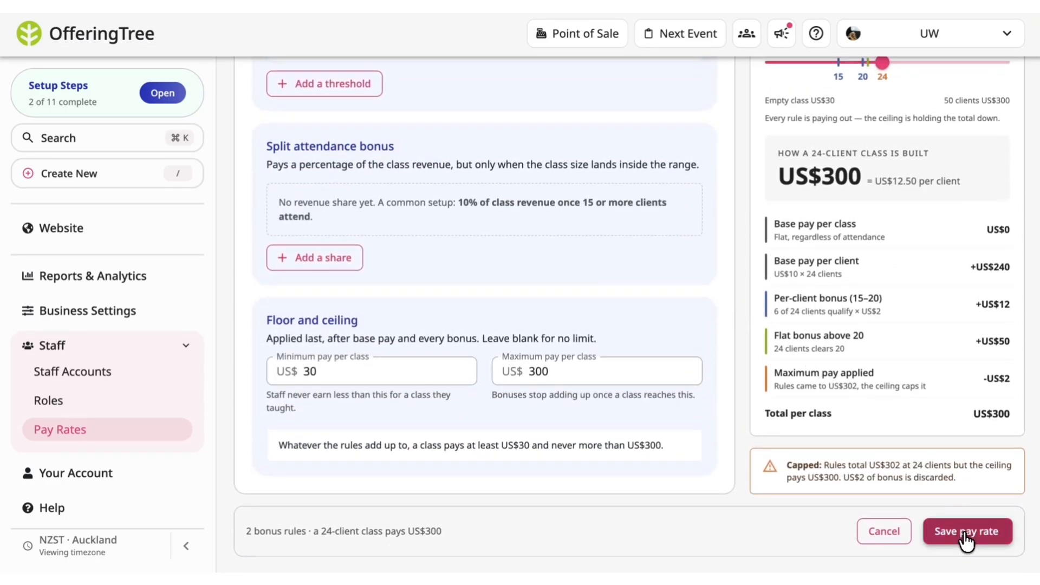
# Save the pay rate.
pyautogui.click(965, 540)
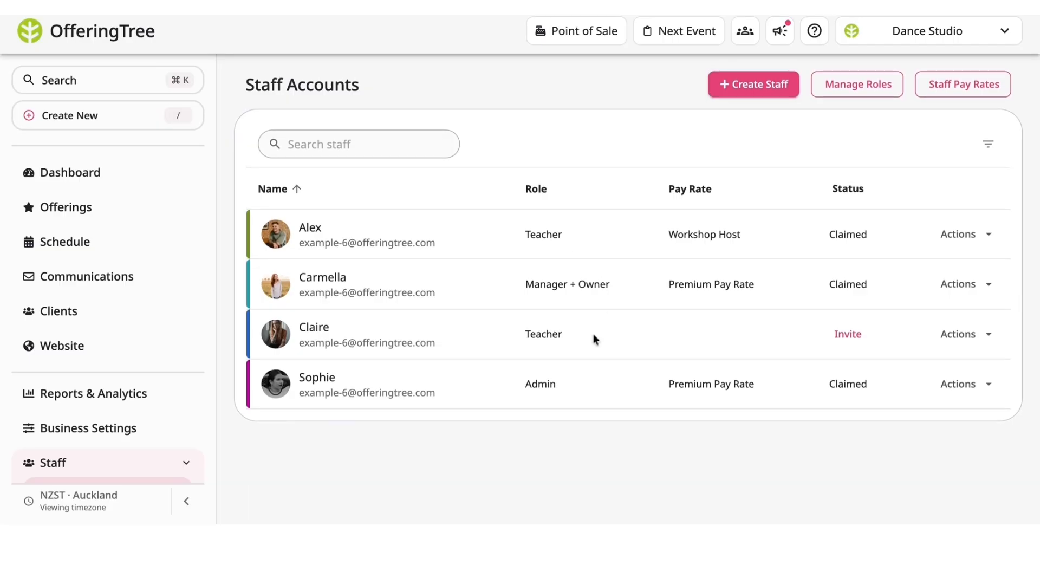
# Edit the staff member who has no pay rate, assign them a staff pay rate, and save.
pyautogui.click(983, 340)
pyautogui.click(978, 365)
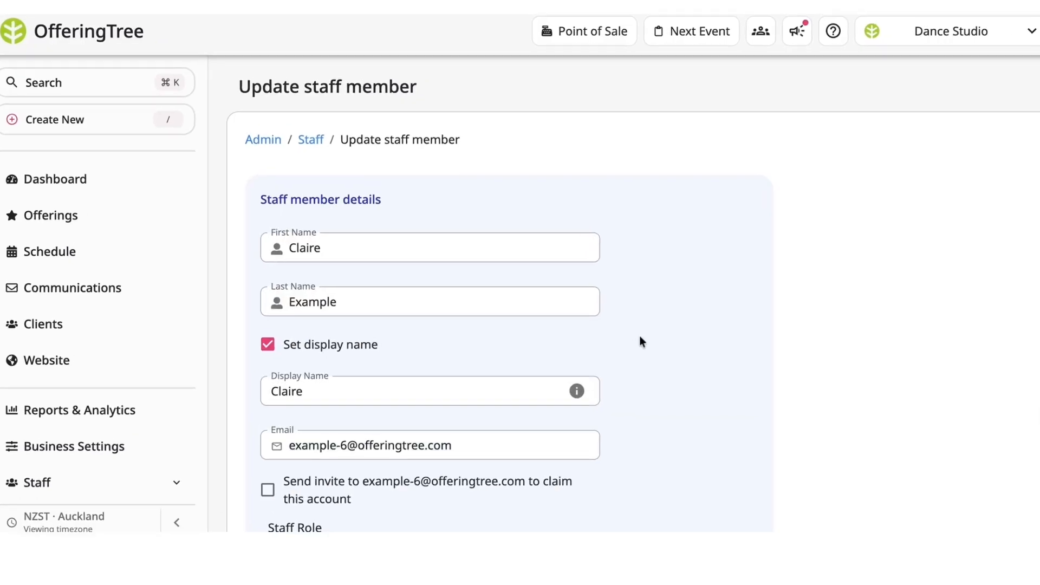
pyautogui.scroll(-8, 697, 422)
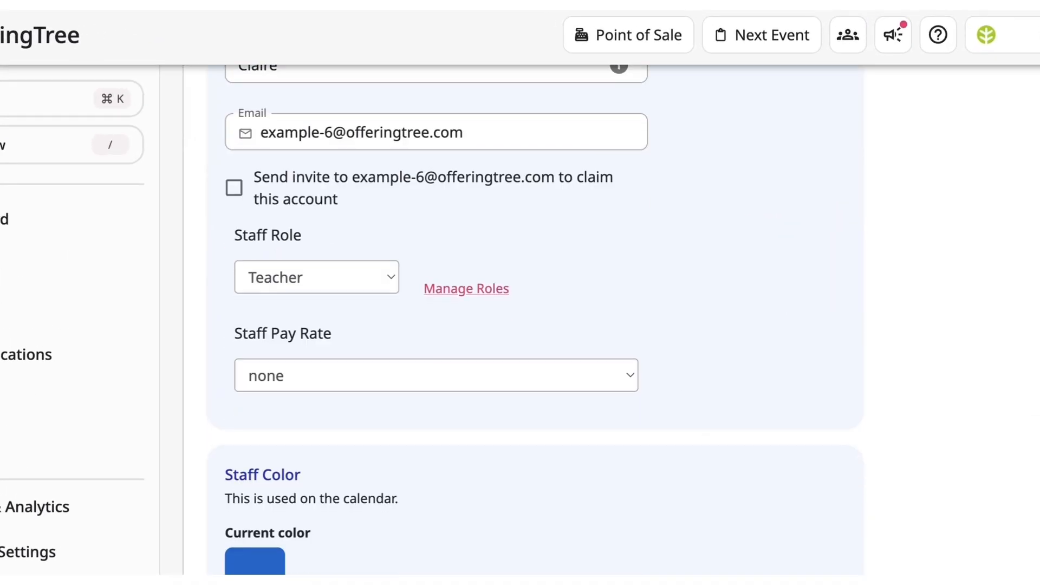
pyautogui.click(594, 368)
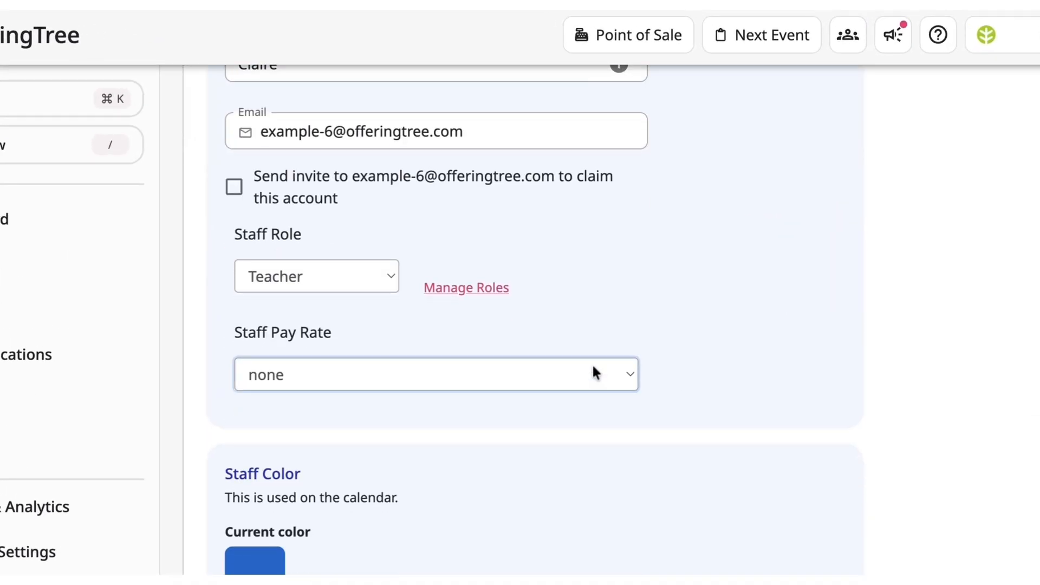
pyautogui.click(593, 369)
pyautogui.click(739, 430)
pyautogui.scroll(-1, 739, 430)
pyautogui.scroll(-5, 741, 435)
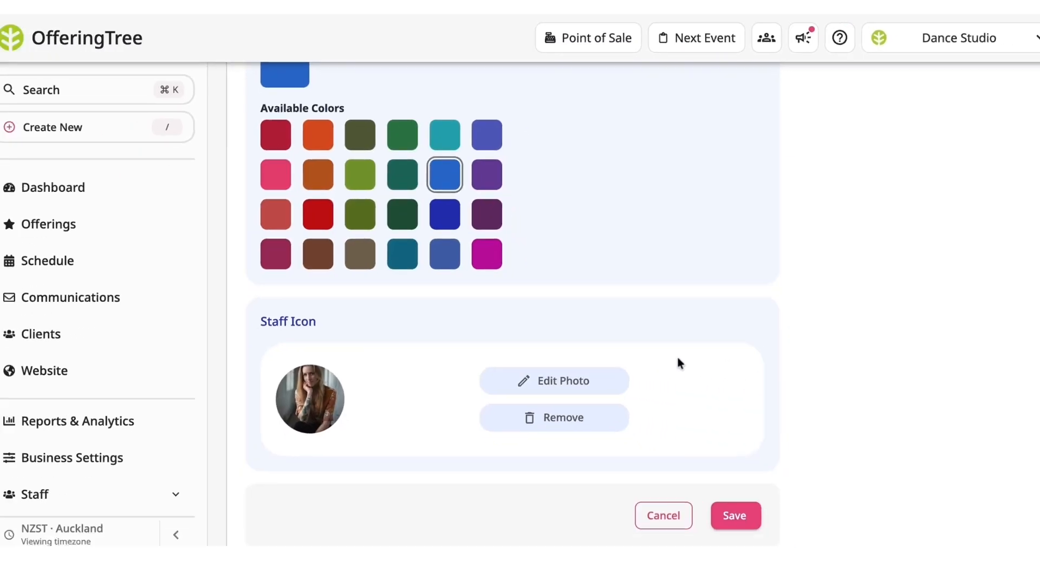
pyautogui.click(721, 475)
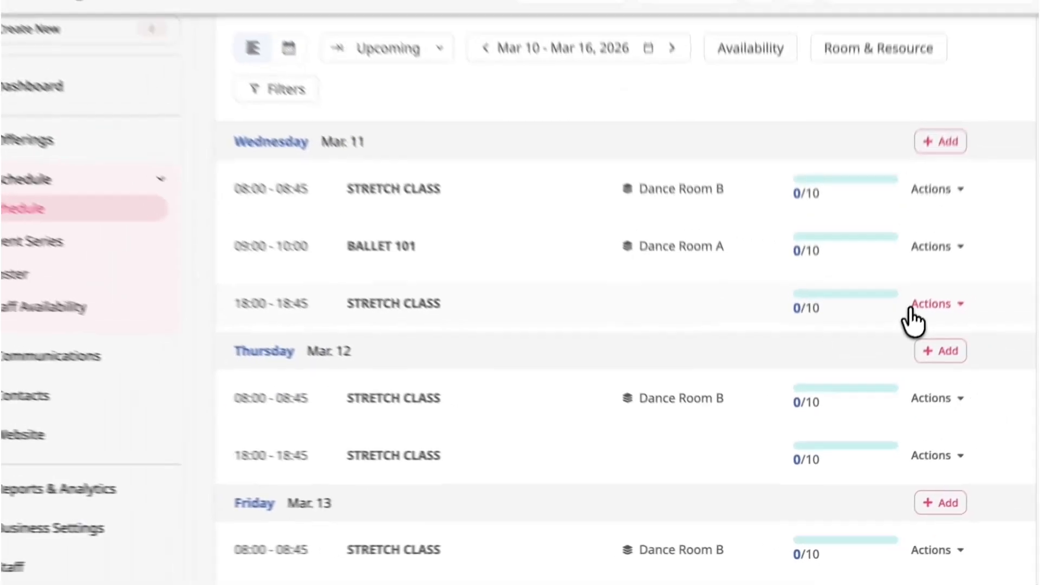
# Assign that staff member to the Wednesday 18:00 Stretch Class event.
pyautogui.click(930, 321)
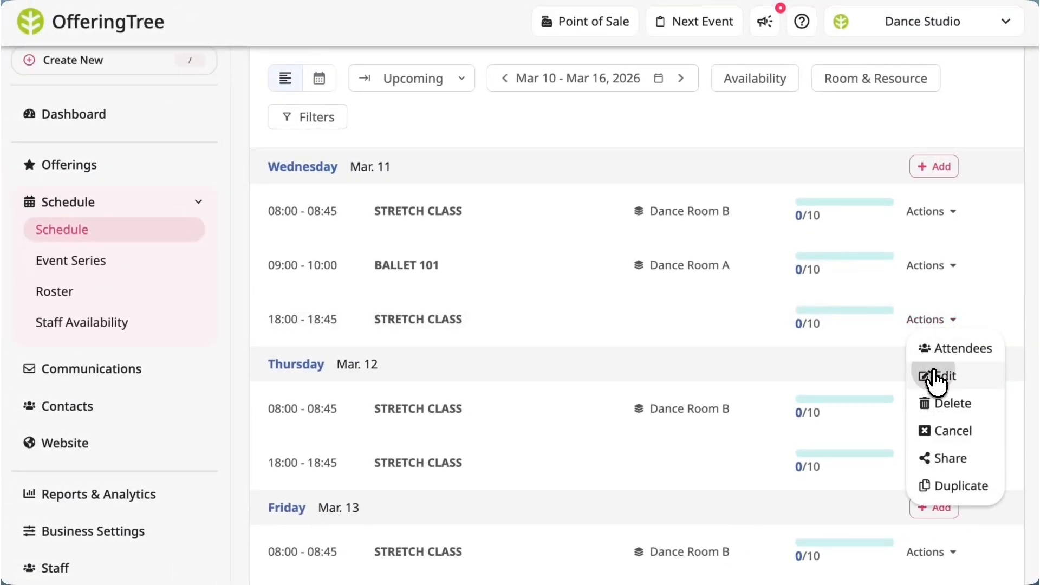
pyautogui.click(936, 379)
pyautogui.scroll(-2, 415, 360)
pyautogui.scroll(-6, 415, 361)
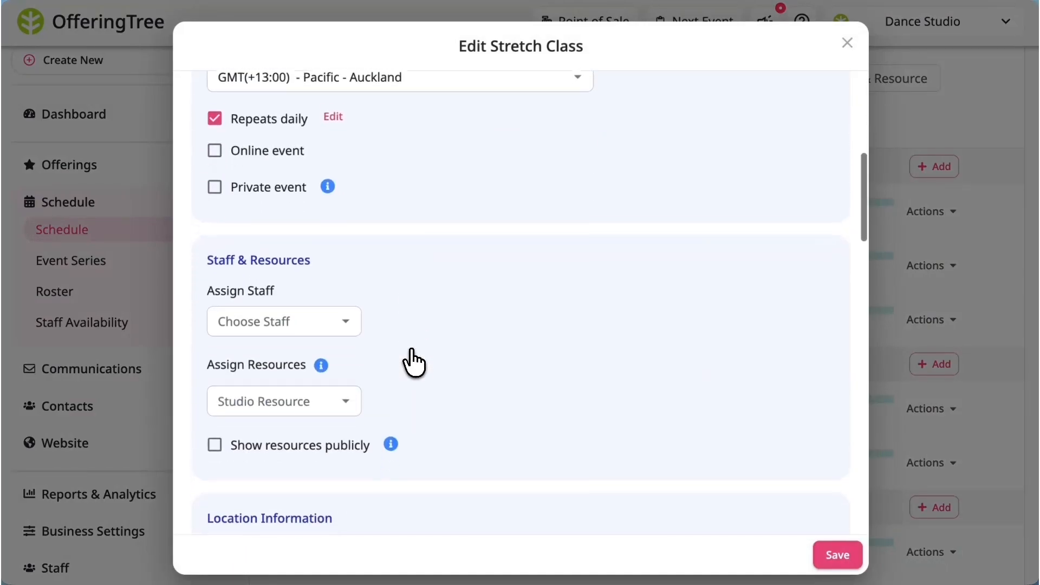
pyautogui.click(281, 255)
pyautogui.click(317, 344)
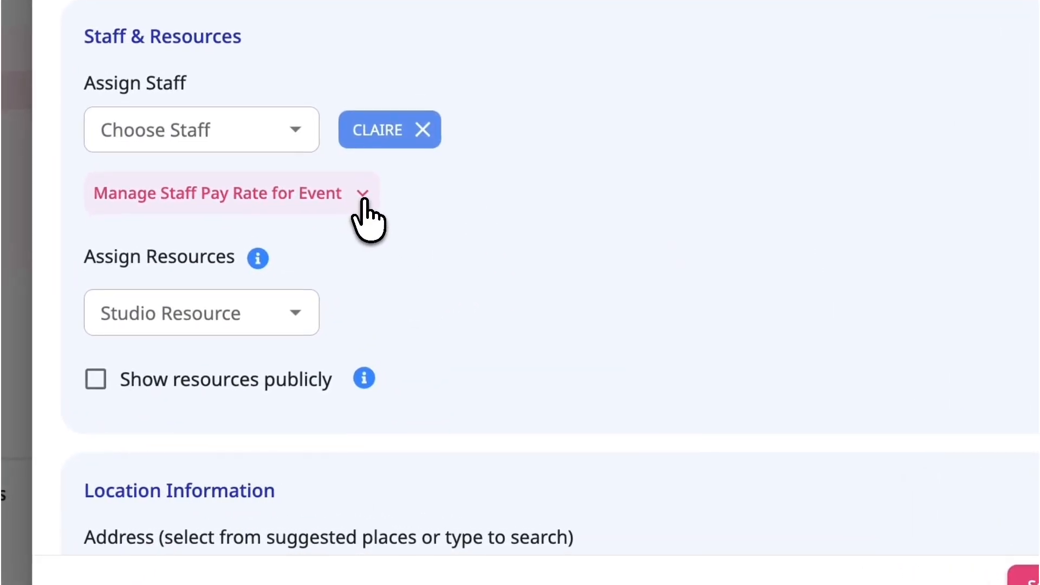
# Set the staff member's pay rate for this event to Teacher.
pyautogui.click(389, 298)
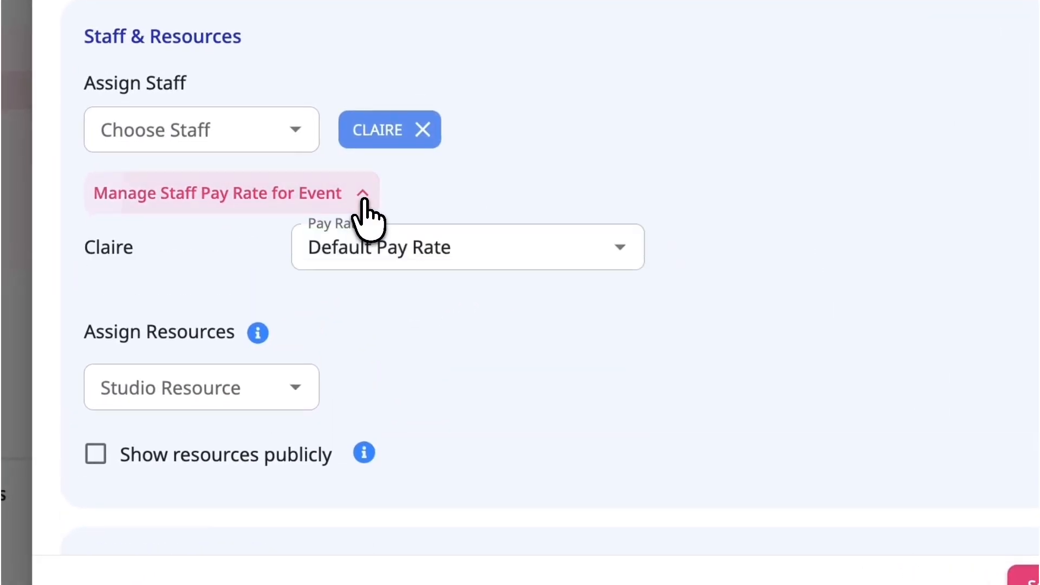
pyautogui.click(629, 252)
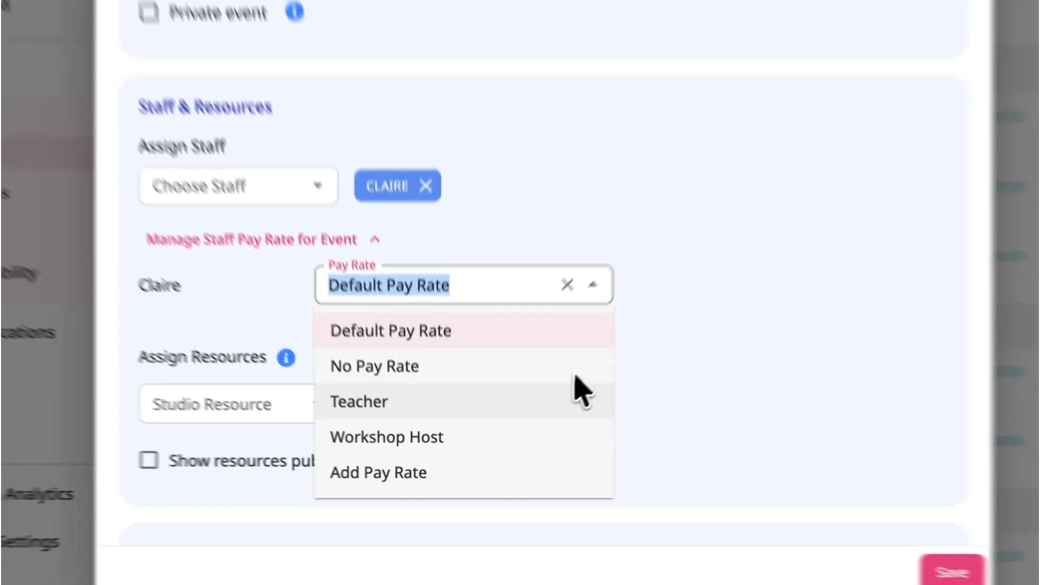
pyautogui.click(604, 382)
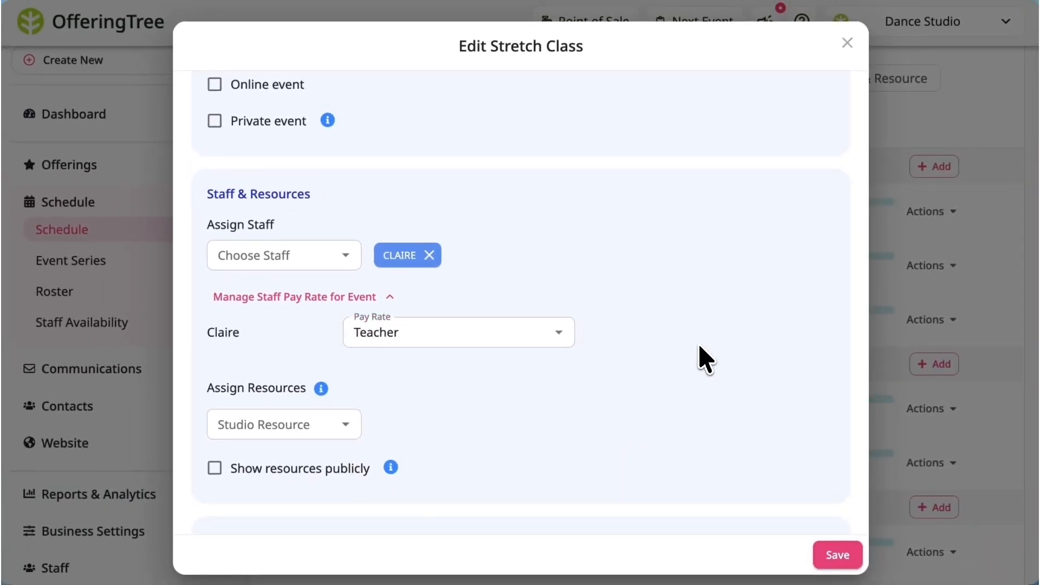
# Save the changes to the Stretch Class event.
pyautogui.click(832, 556)
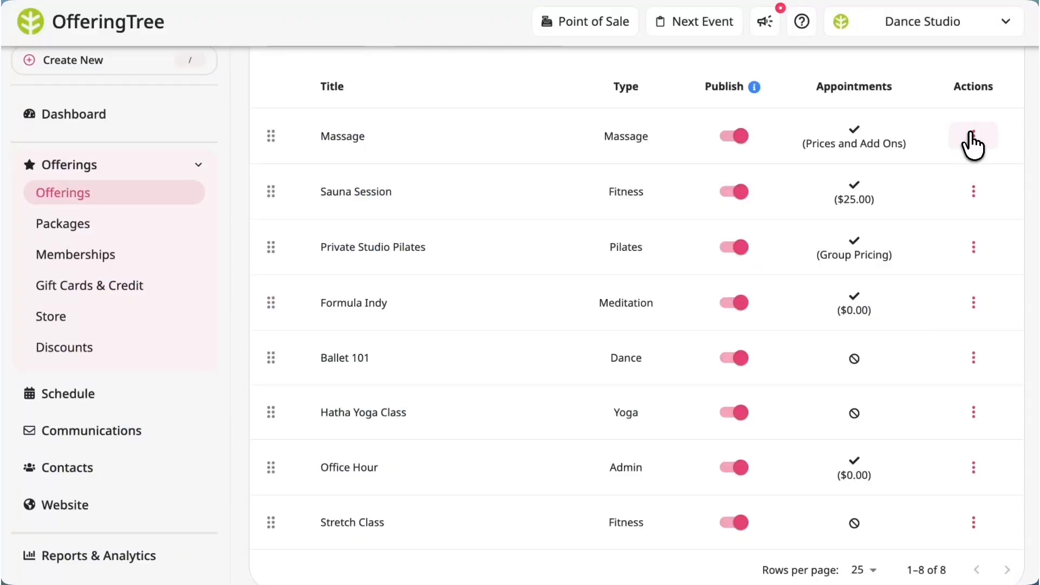
# Open the Massage offering for editing and open its appointment information settings.
pyautogui.click(974, 136)
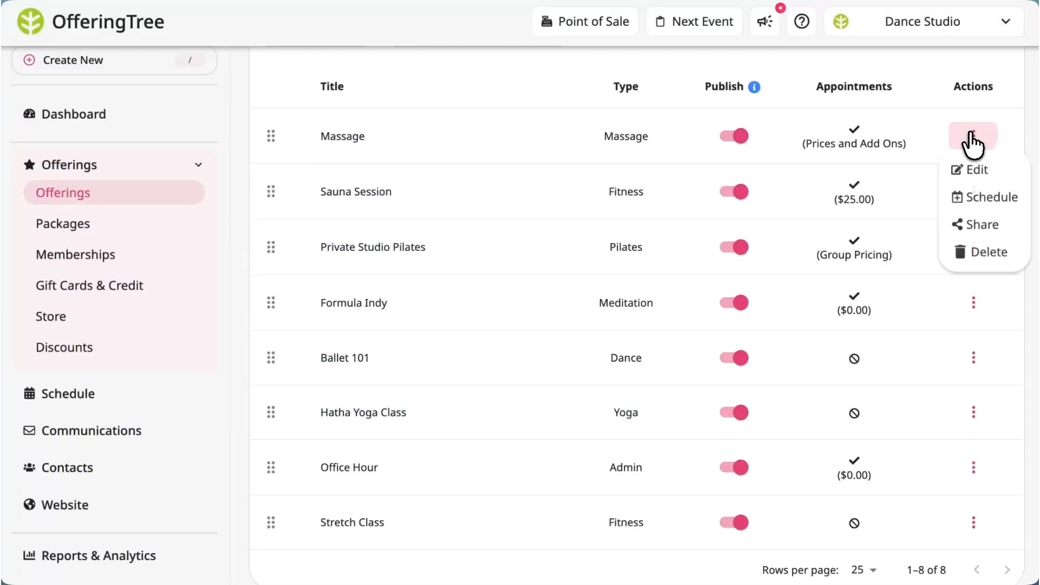
pyautogui.click(973, 173)
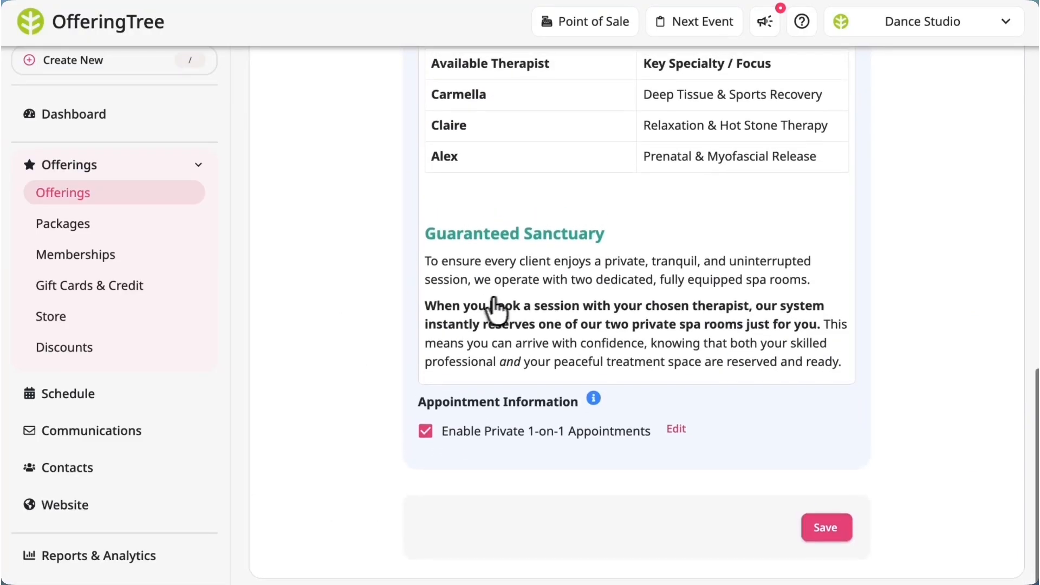
pyautogui.click(676, 432)
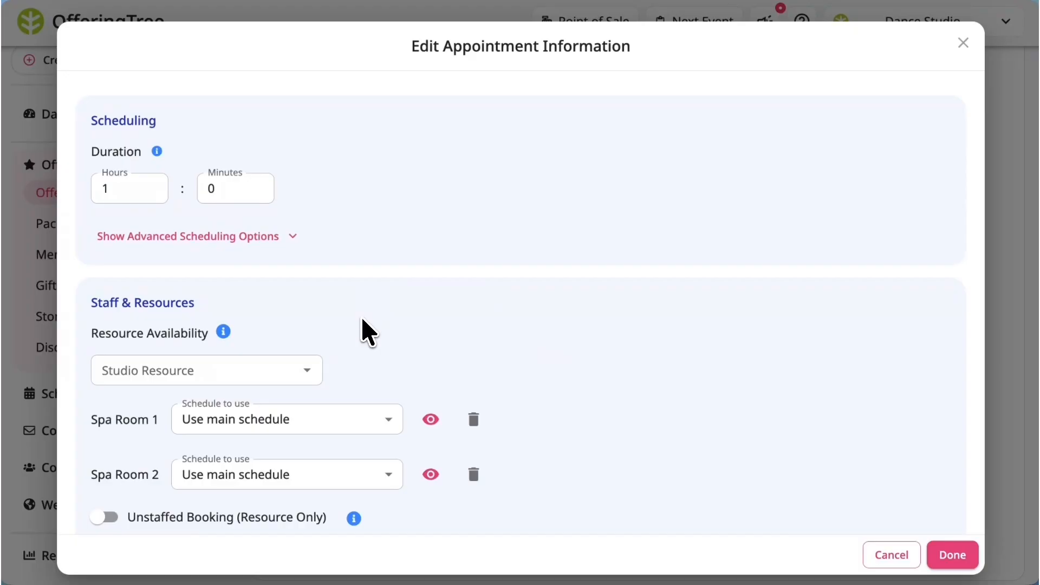
pyautogui.scroll(-7, 362, 320)
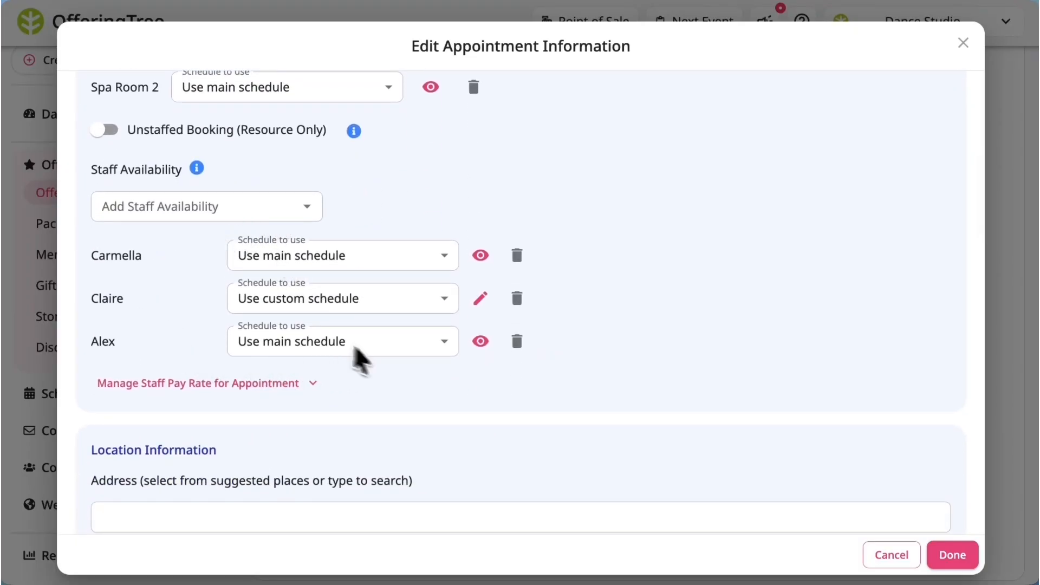
pyautogui.click(460, 355)
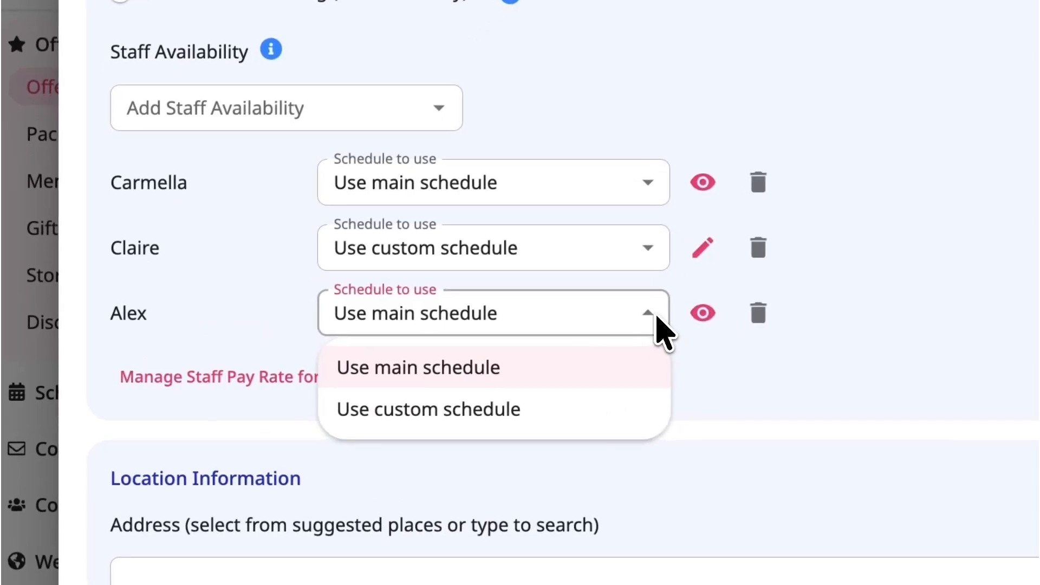
pyautogui.click(417, 374)
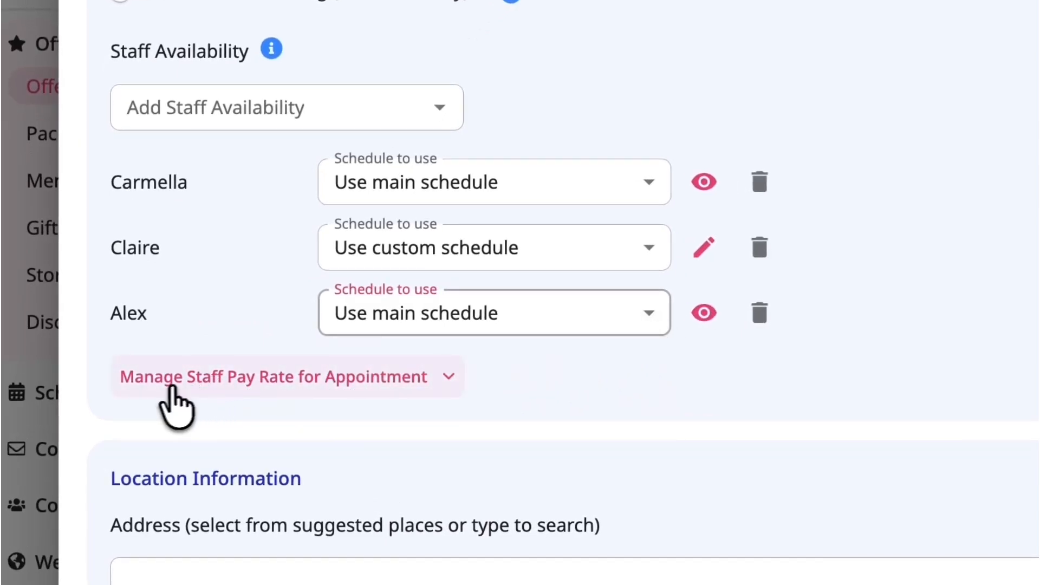
# Expand the staff pay rates for the Massage appointment and open the pay rate choices for the last listed staff member.
pyautogui.click(210, 380)
pyautogui.scroll(-4, 585, 400)
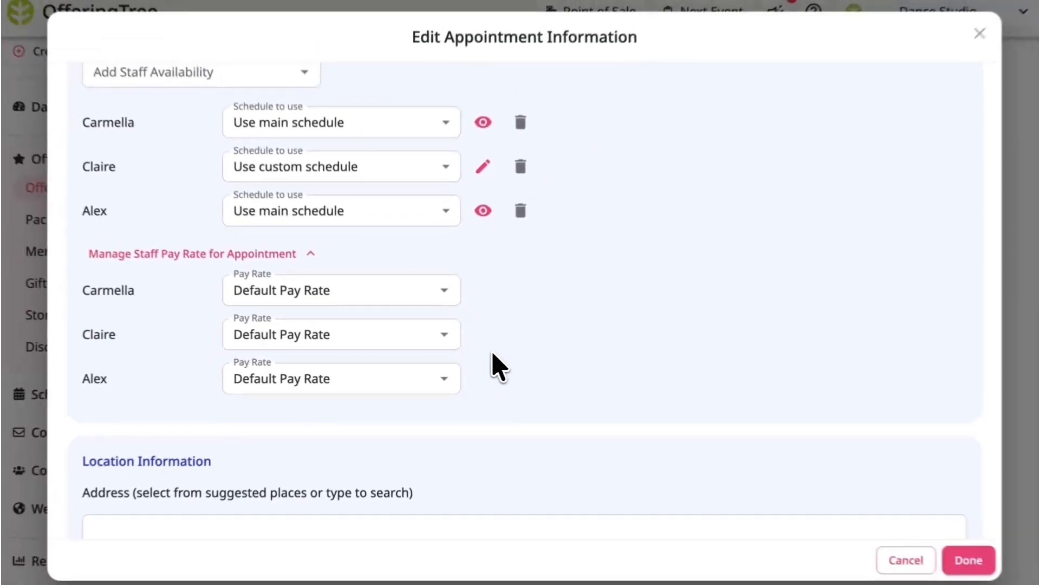
pyautogui.click(444, 379)
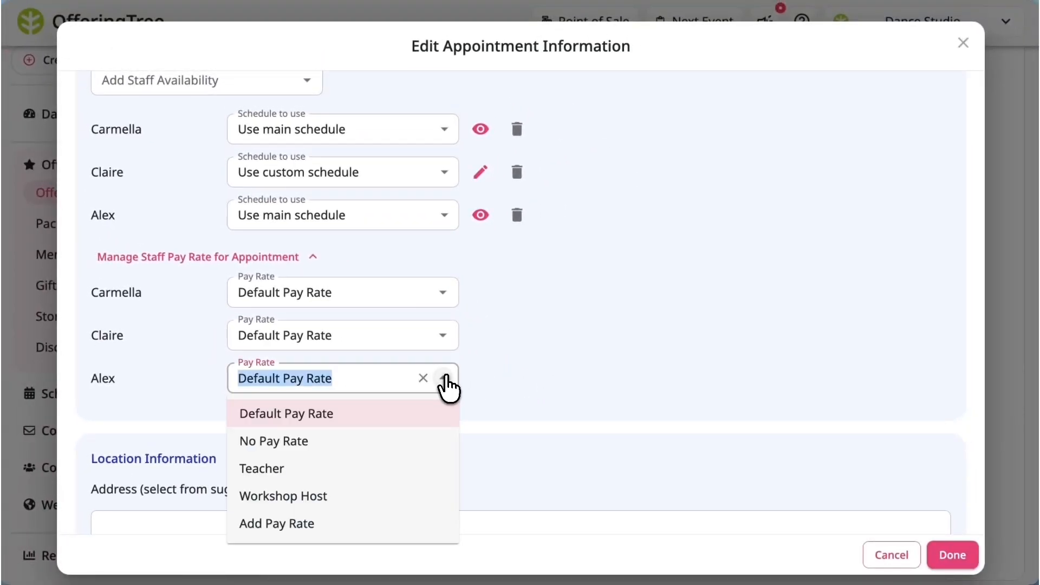